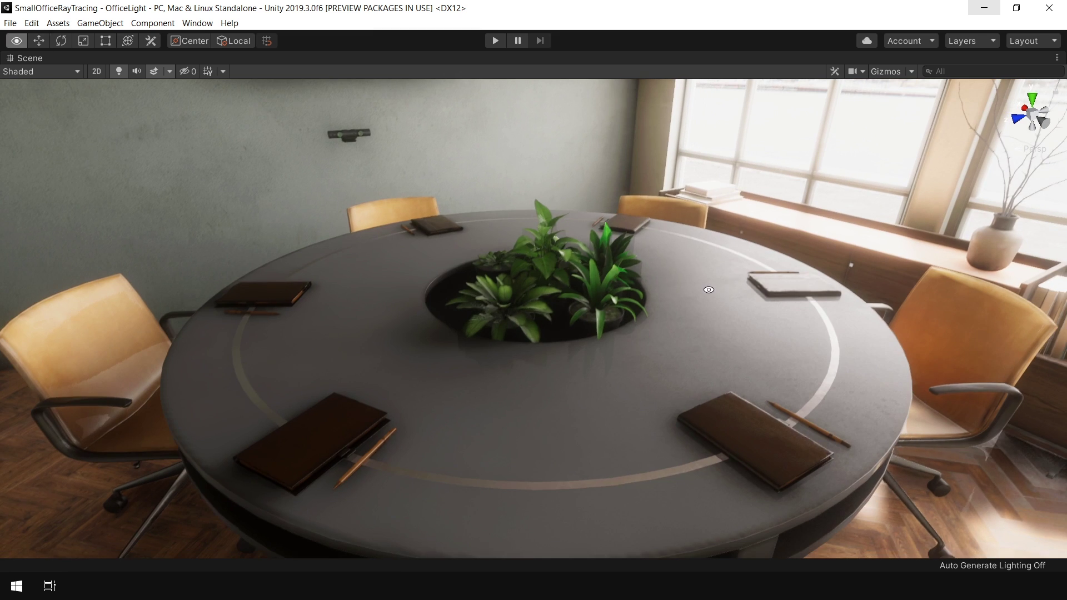
- Inspect the office lighting: view the baked lightmaps and compare the Global Volume off and on
alt+drag(707, 291, 801, 282)
key(shift+space)
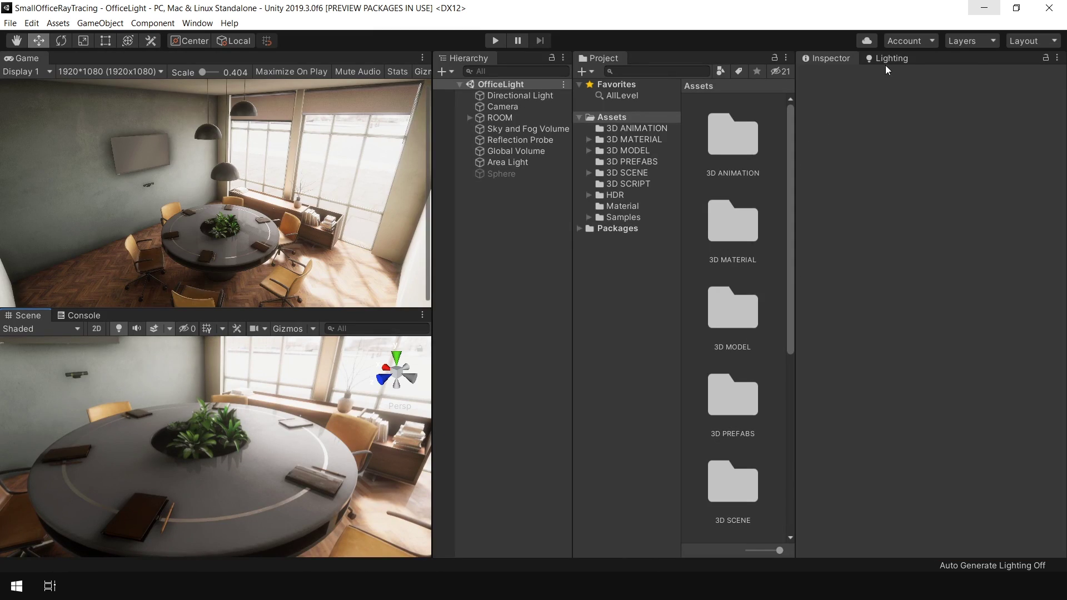
click(888, 60)
click(942, 81)
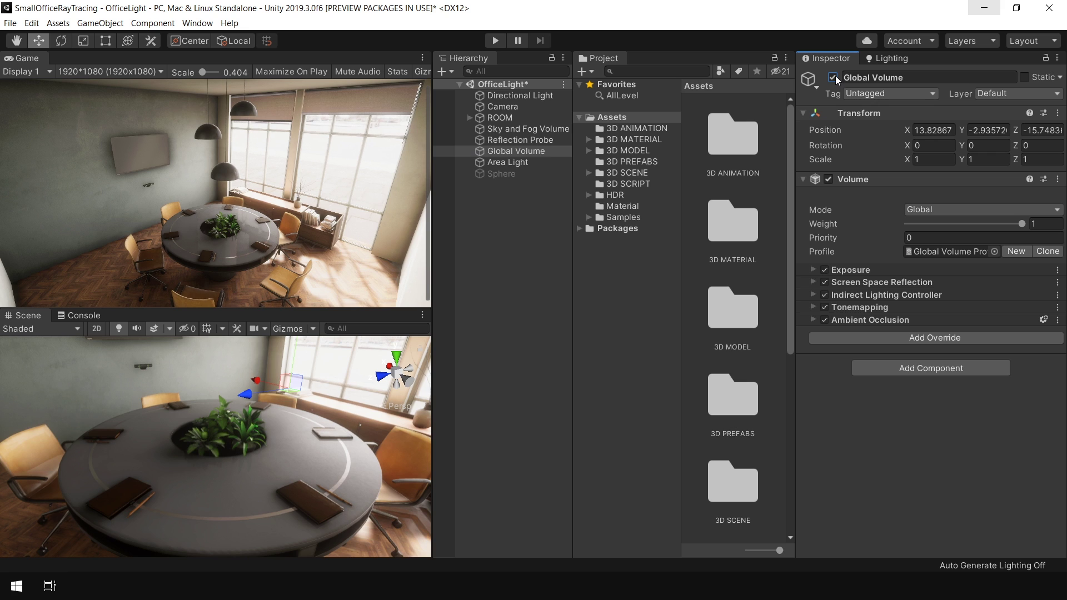
click(833, 77)
click(833, 78)
- Compare the room with the Reflection Probe disabled and re-enabled
click(540, 141)
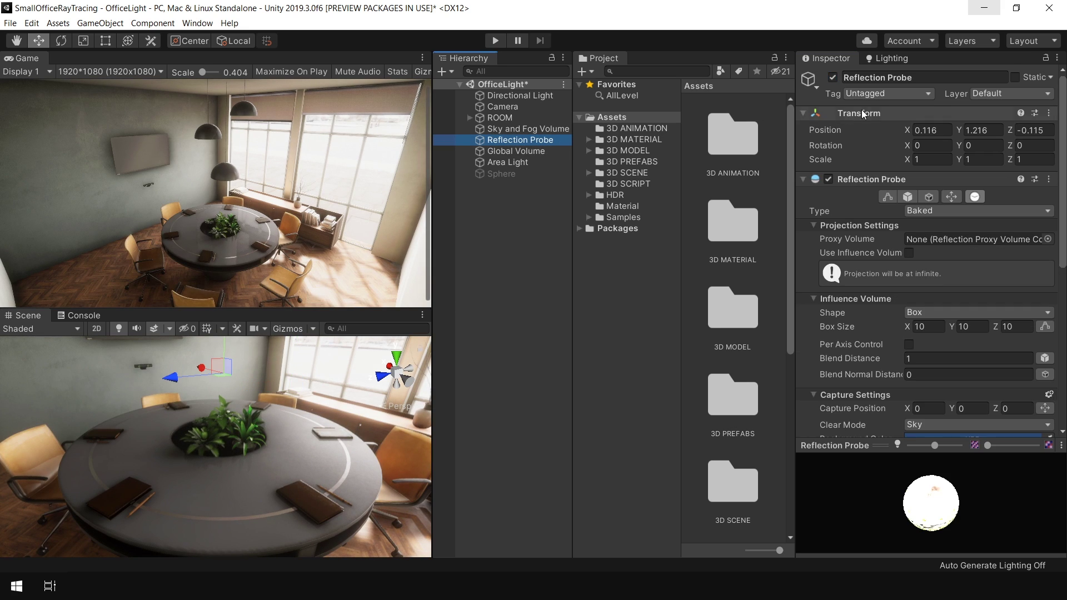
click(833, 78)
click(833, 78)
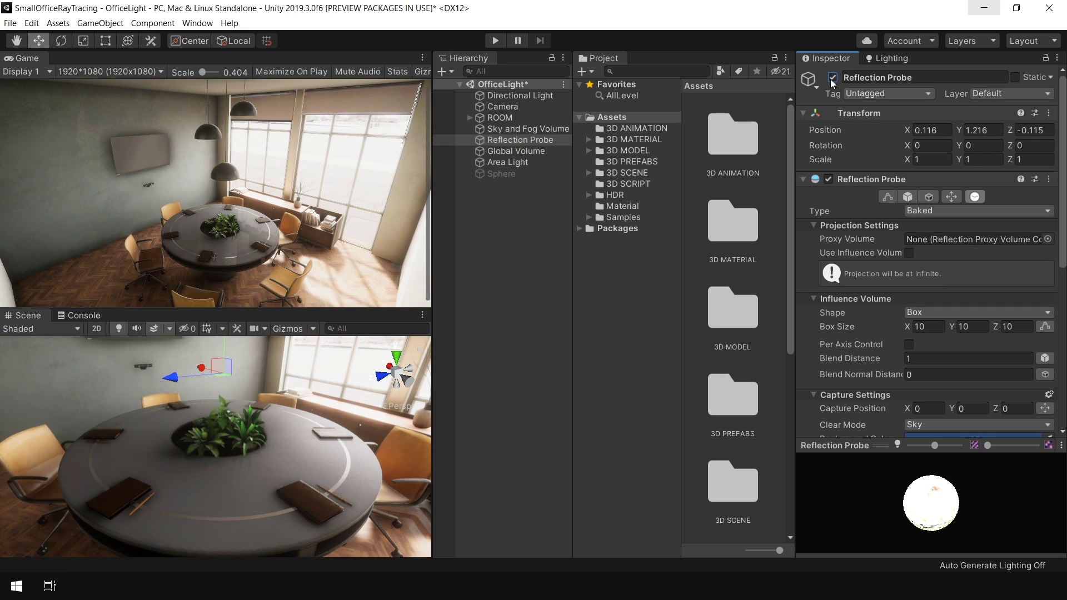
click(833, 78)
click(833, 80)
- Clear the selection and orbit the maximized Scene view around the meeting table
click(482, 402)
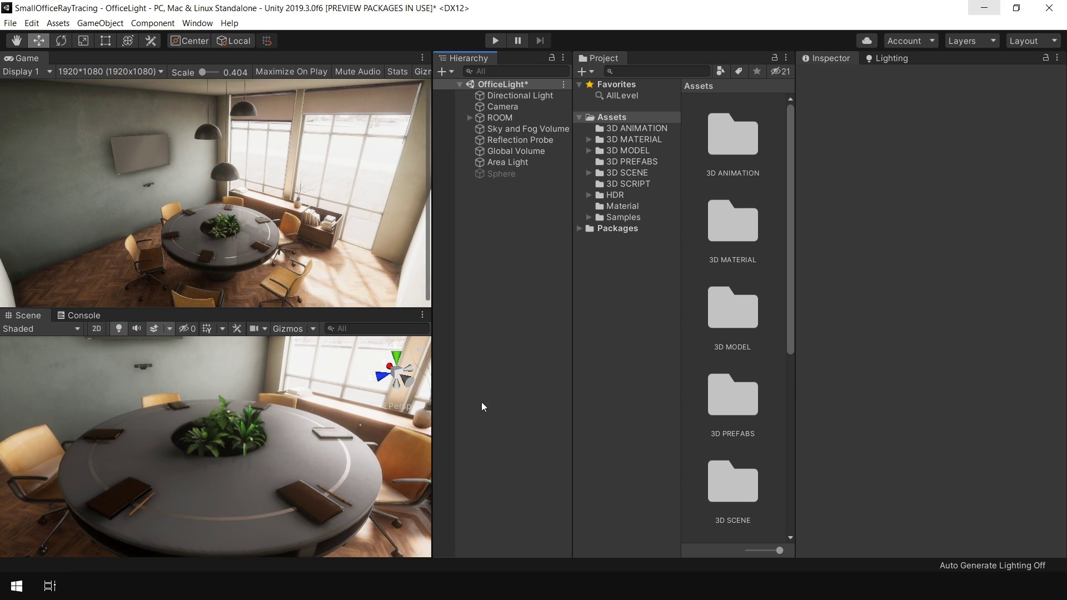
key(shift+space)
alt+drag(514, 334, 550, 303)
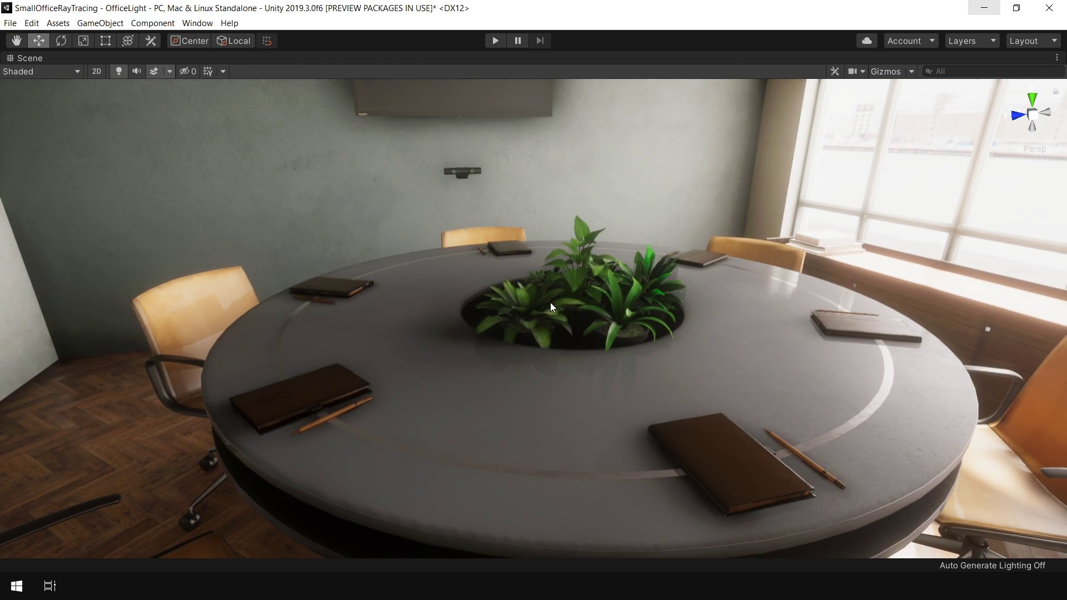
key(shift+space)
- Create a new material named 'Glass' in the Material folder
click(625, 209)
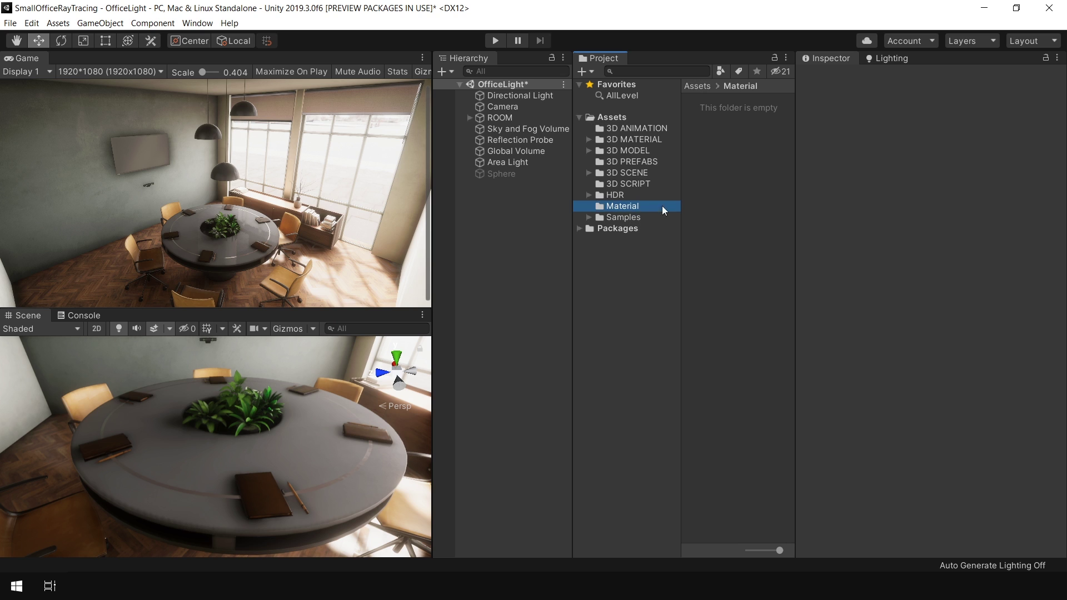
right_click(709, 158)
mouse_move(733, 166)
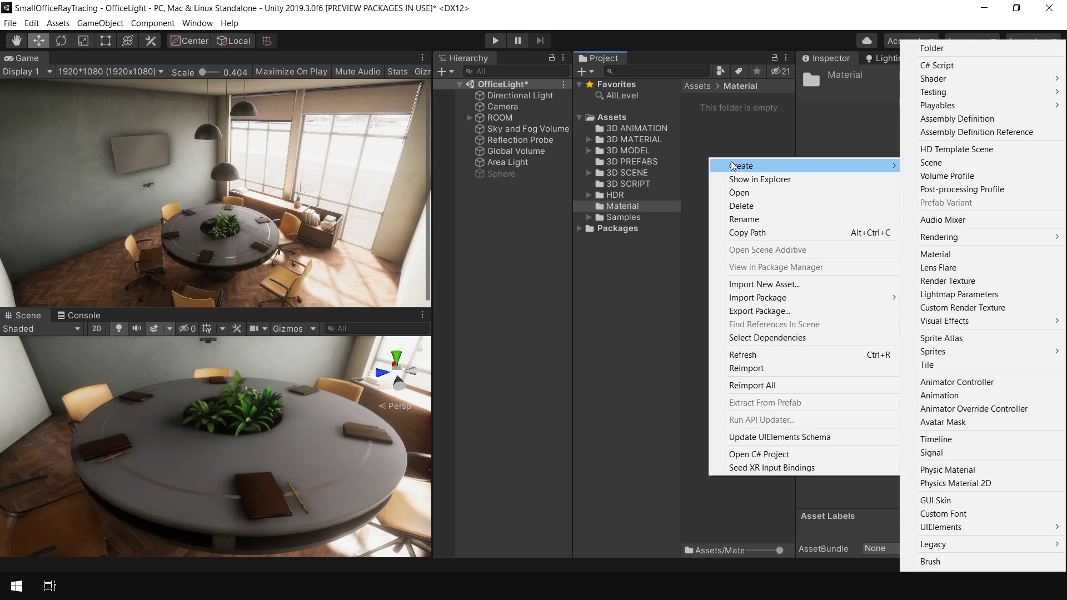
click(942, 254)
text(Glass)
key(Return)
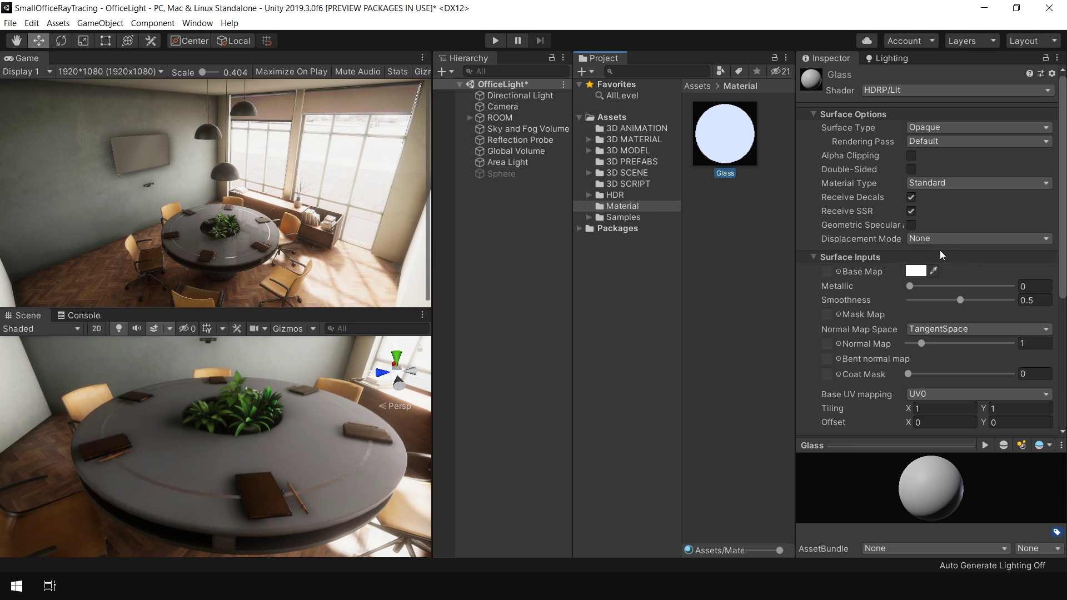
- Enable the hidden Sphere, apply the Glass material to it, and select Glass
click(508, 174)
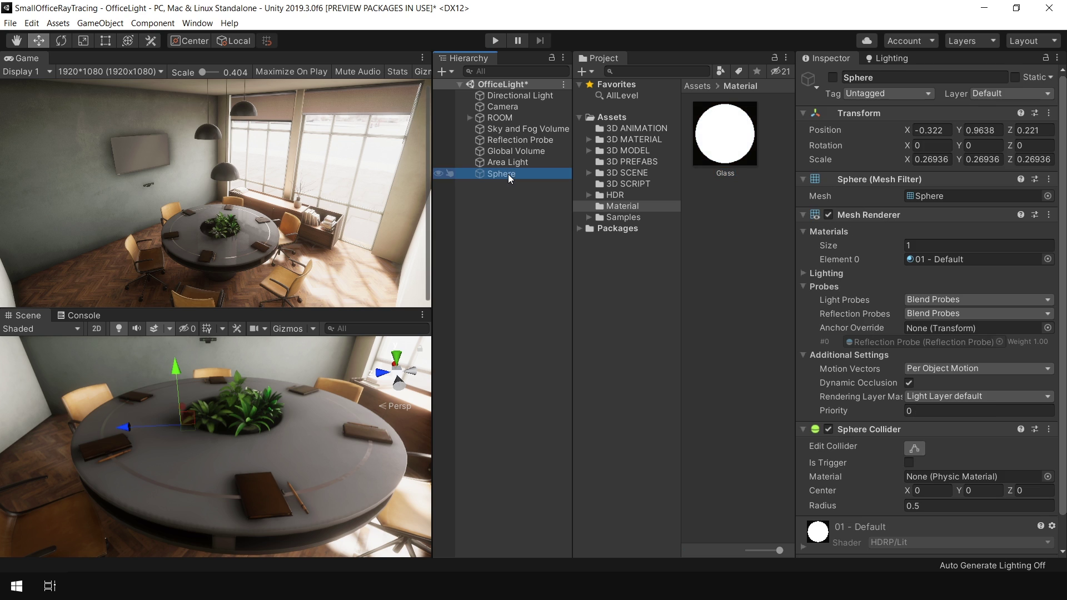
click(833, 78)
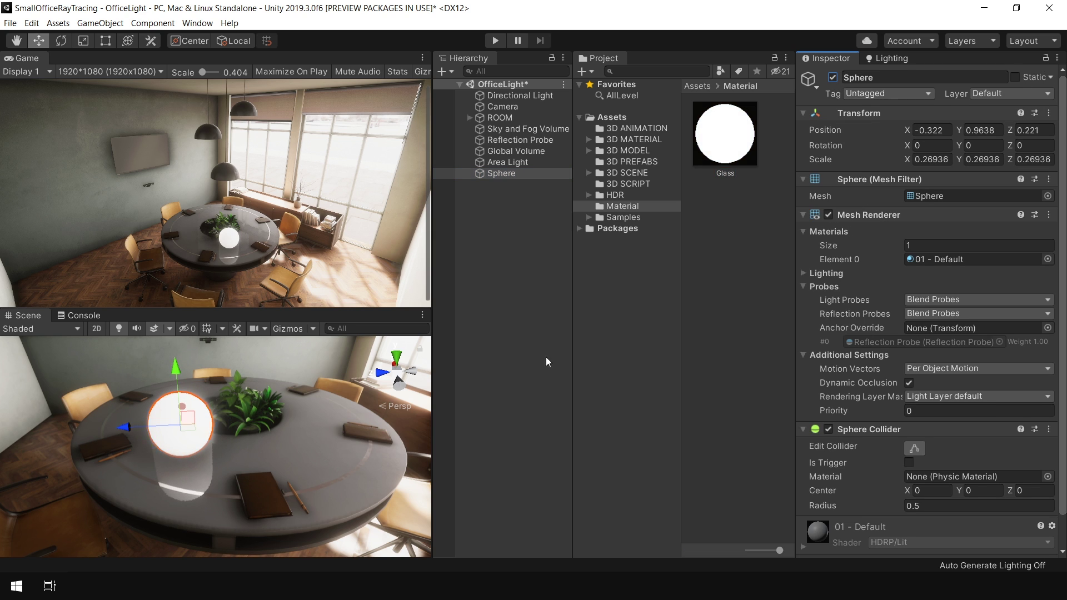
drag(733, 150, 309, 414)
click(728, 143)
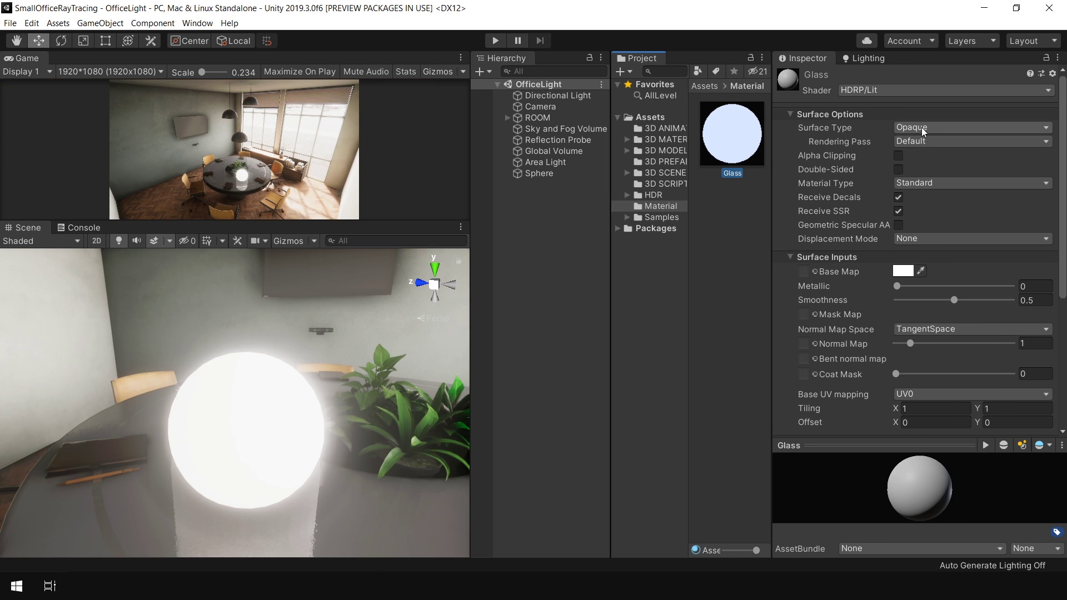
- Make Glass Transparent with a black, alpha 0 base colour and Smoothness 0.95
click(922, 128)
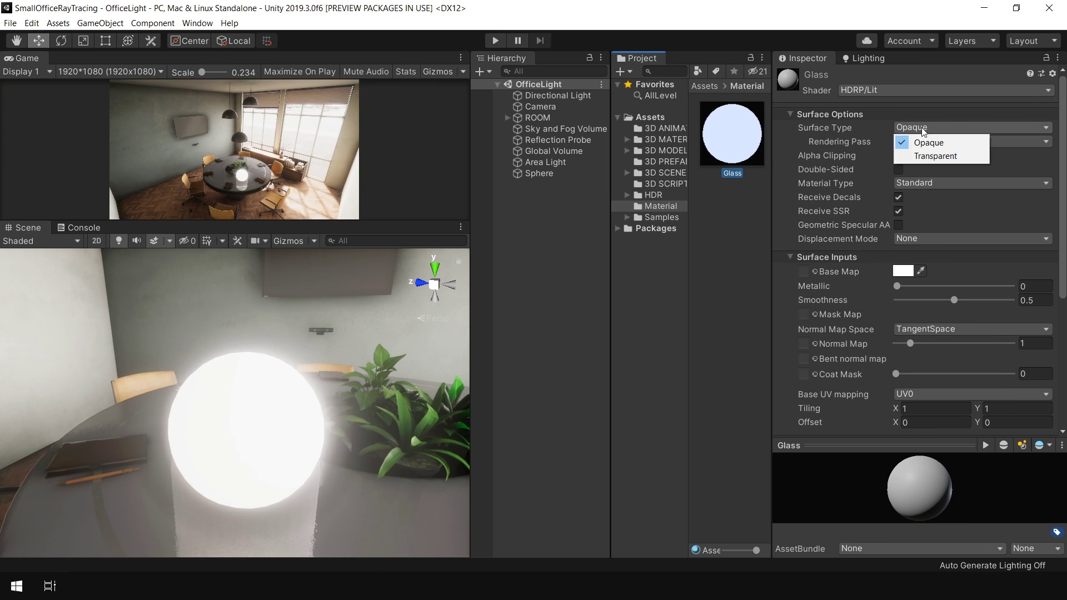
click(943, 157)
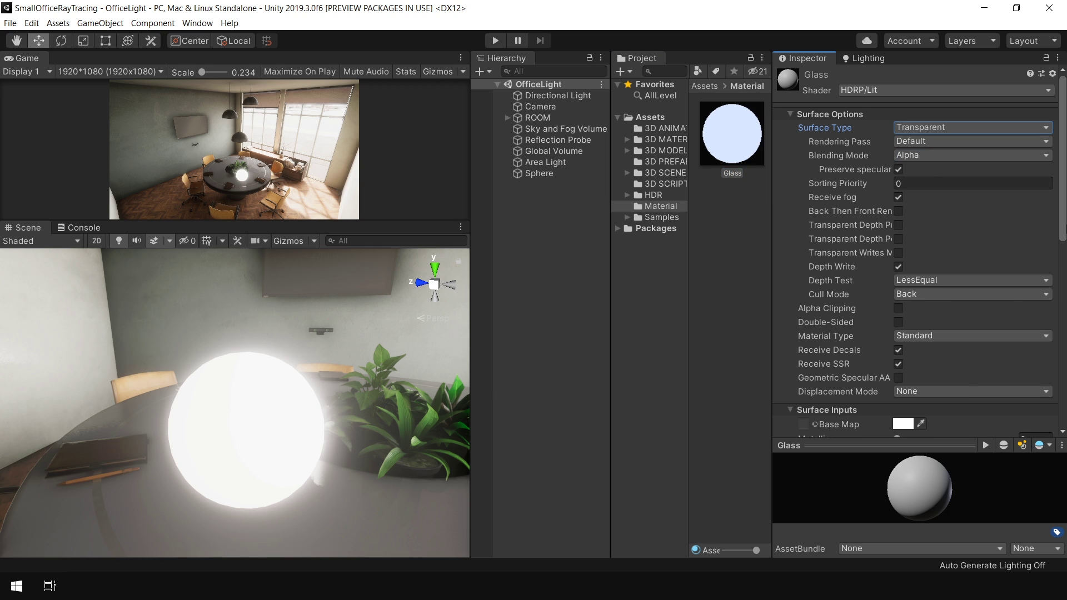
scroll(1065, 237, down, 5)
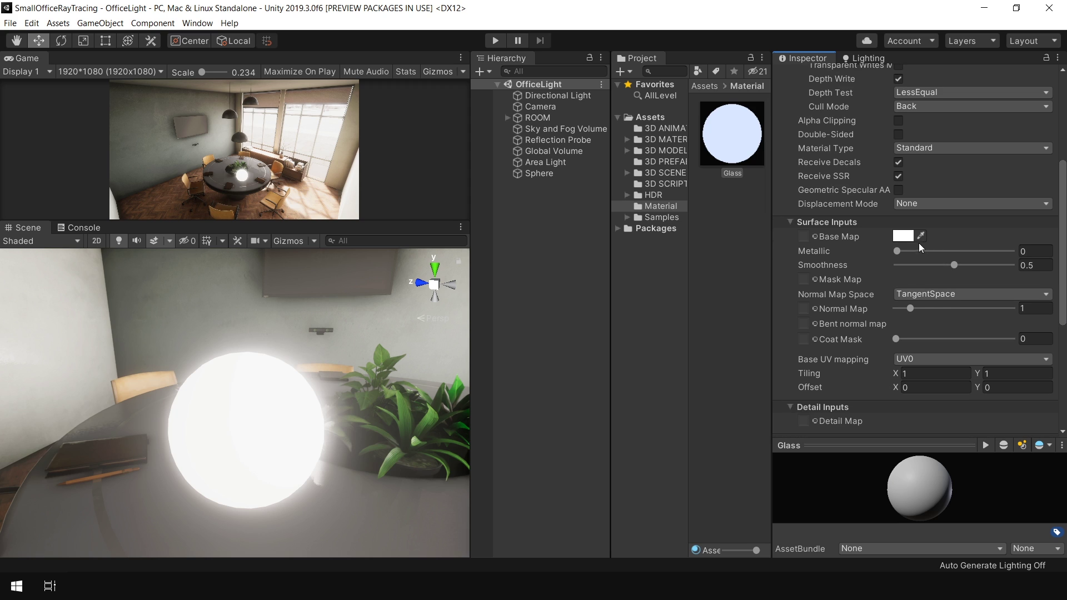
click(908, 238)
drag(658, 239, 638, 283)
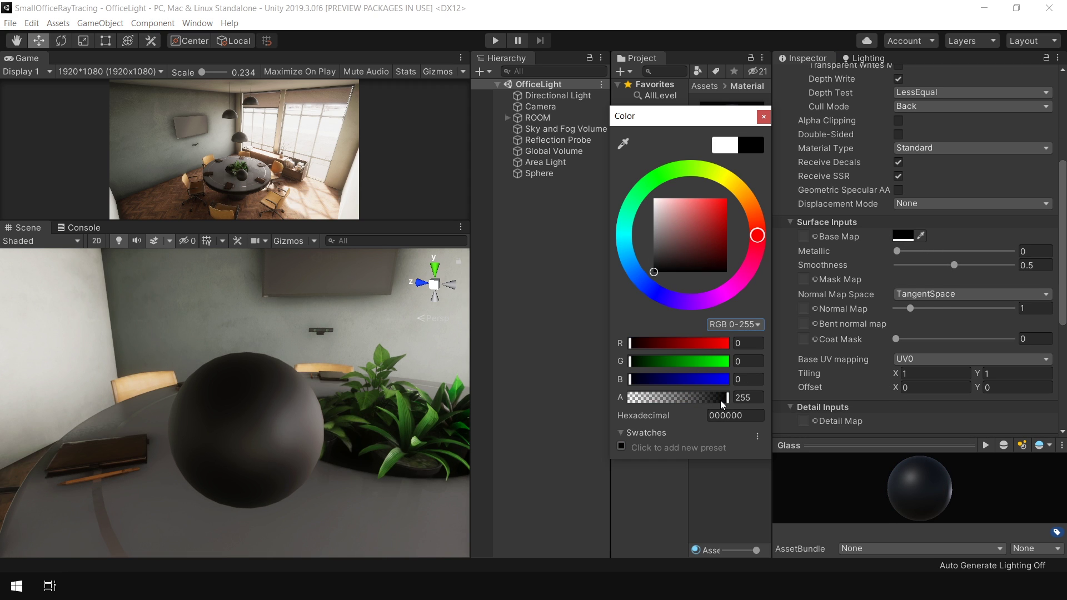
drag(721, 401, 622, 402)
click(919, 250)
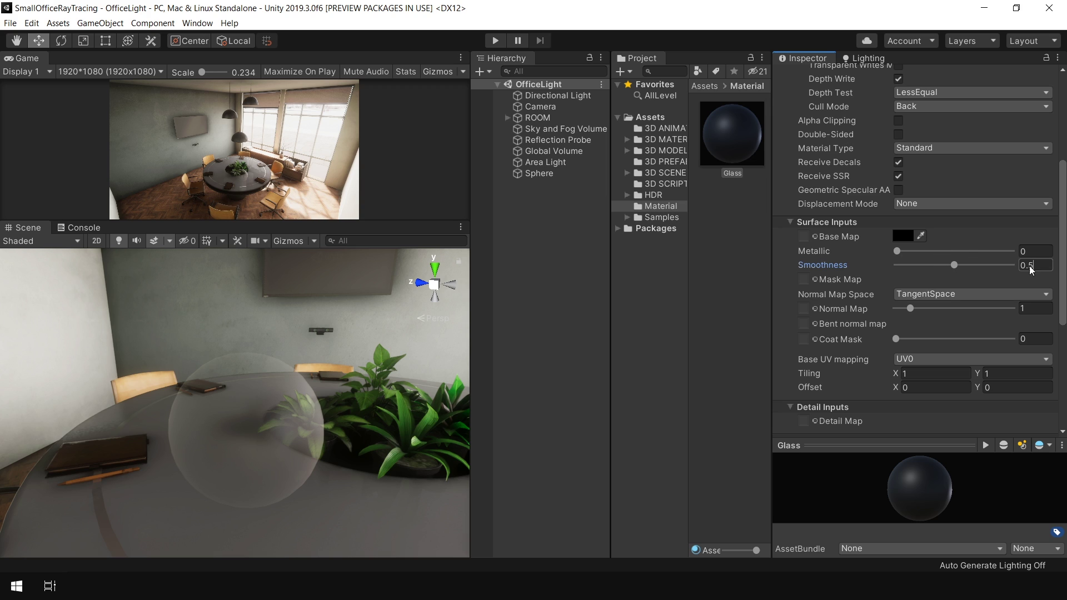
text(0.95)
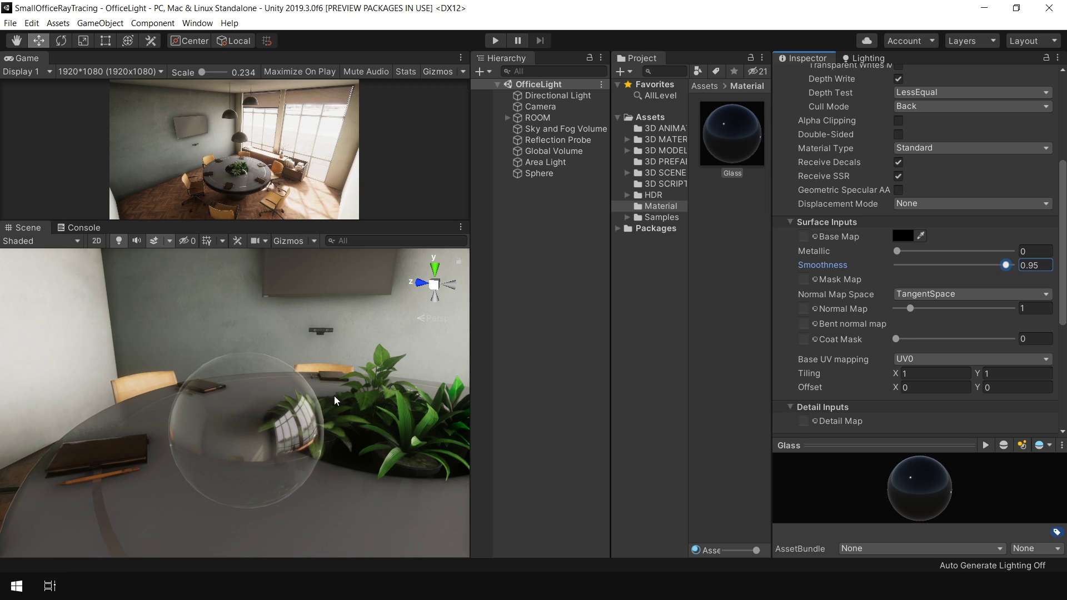
alt+drag(322, 410, 332, 454)
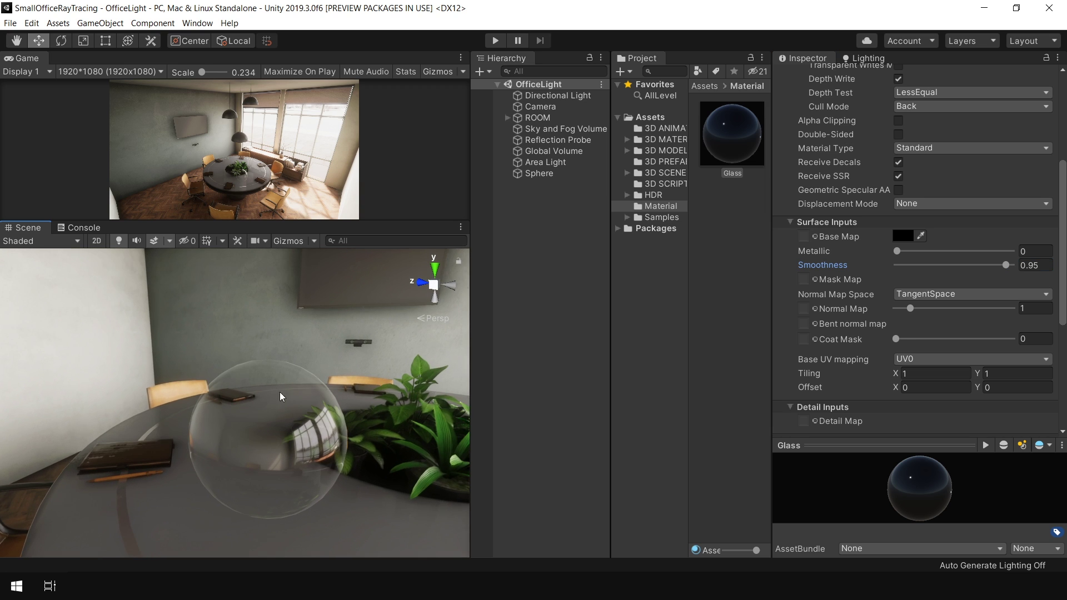
click(556, 140)
click(810, 78)
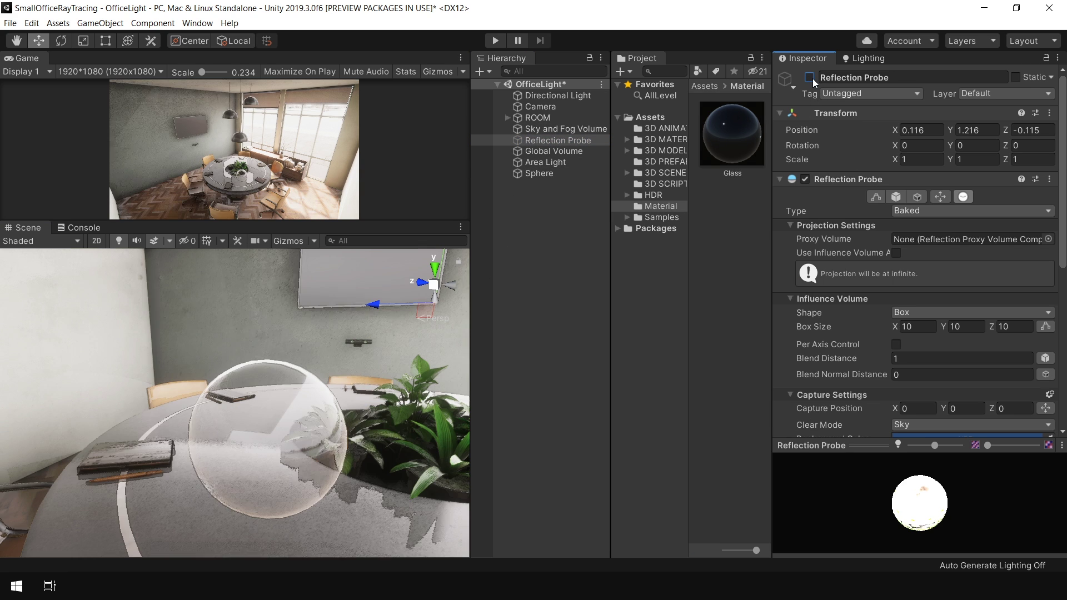
click(810, 77)
click(810, 78)
click(810, 78)
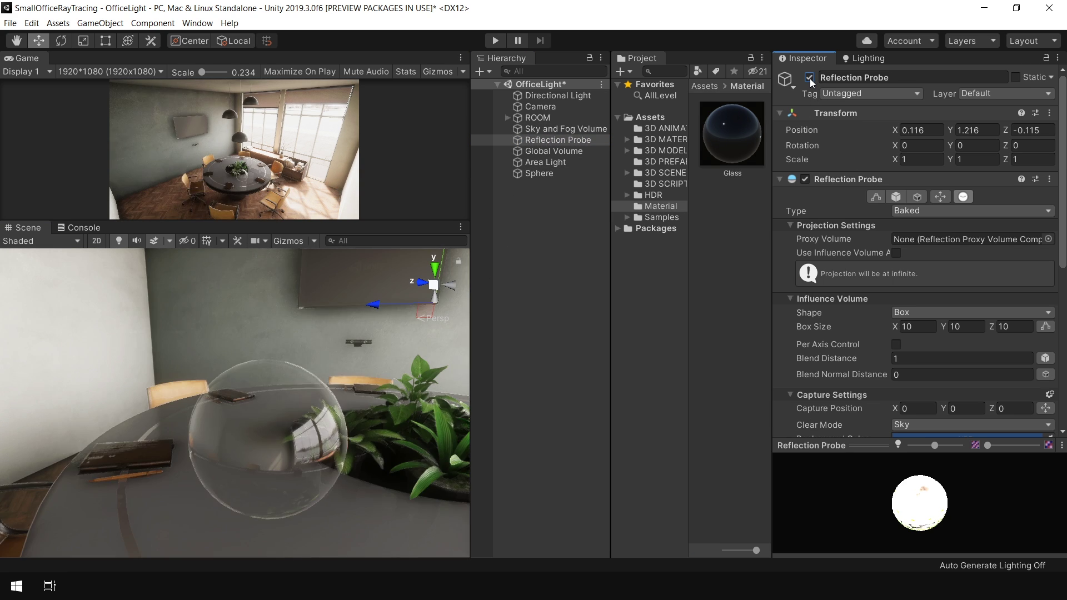
alt+drag(335, 405, 306, 452)
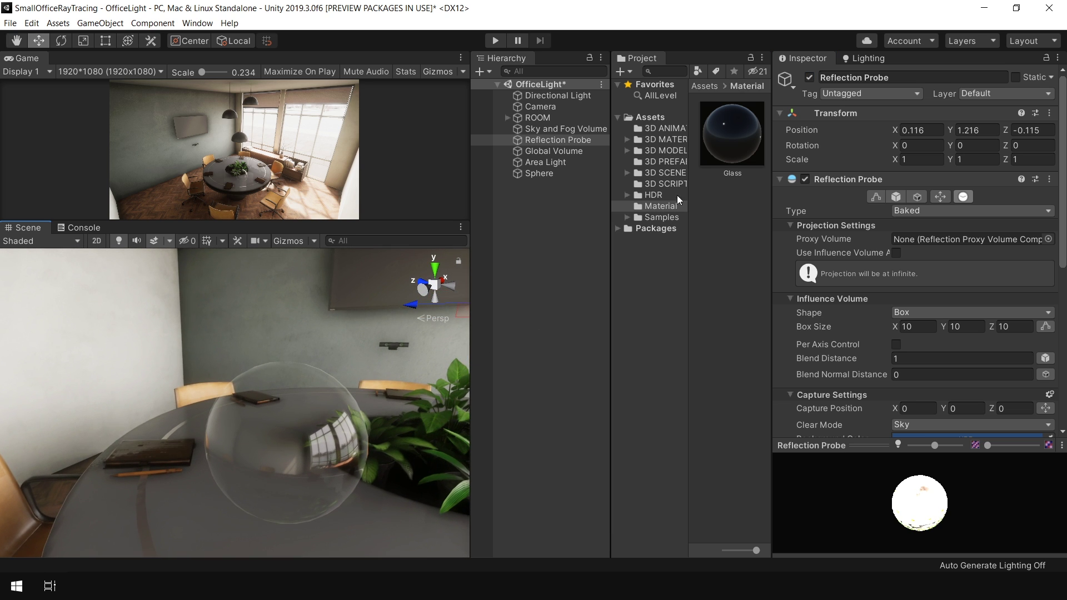
click(810, 78)
click(809, 78)
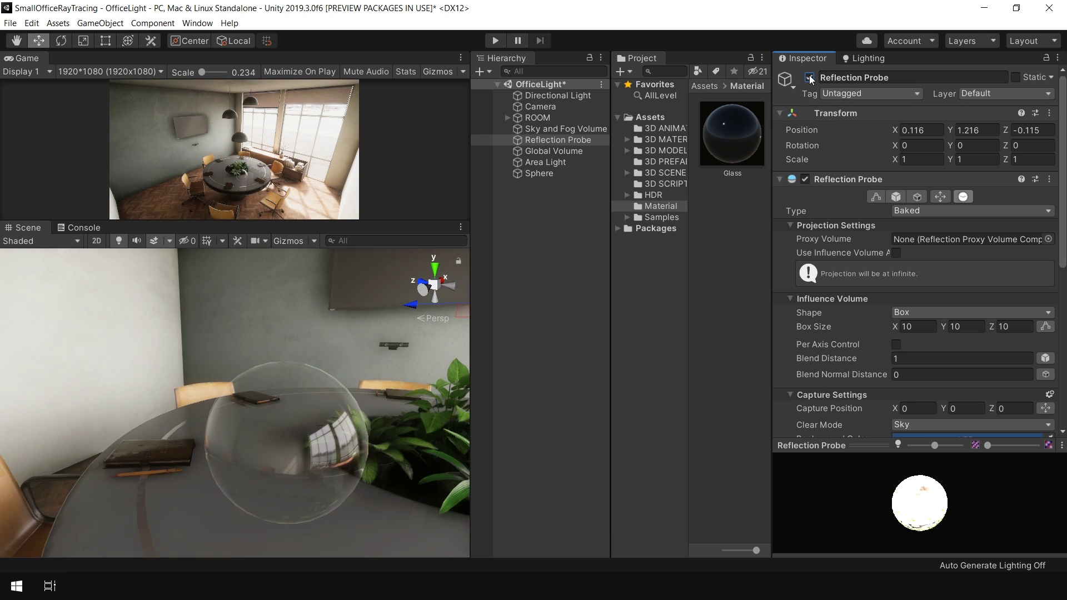
- Set the Glass material's Refraction Model to Box
click(729, 138)
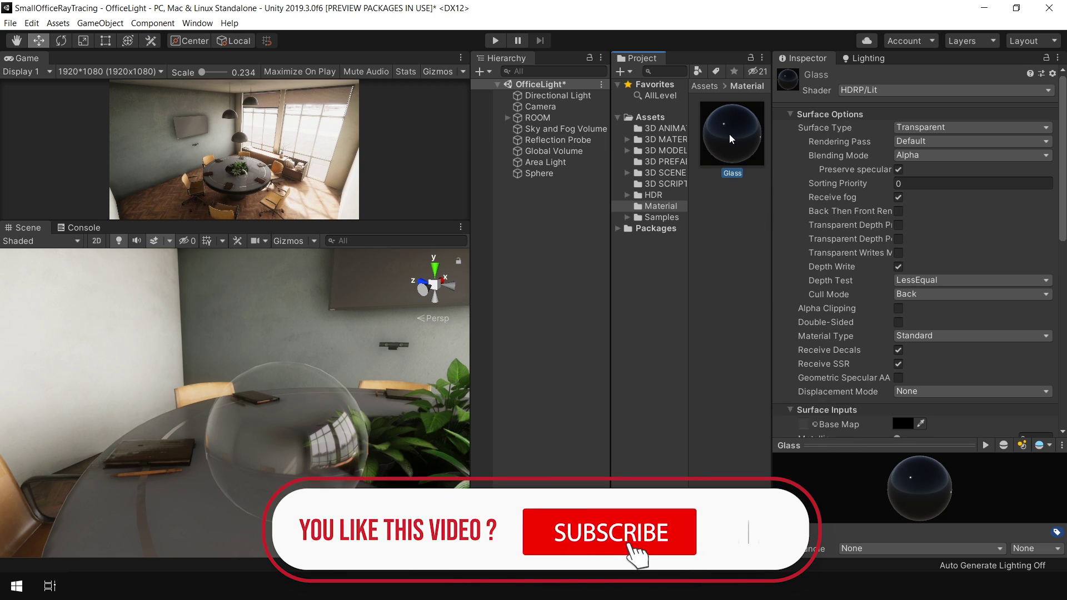
drag(1064, 232, 1064, 361)
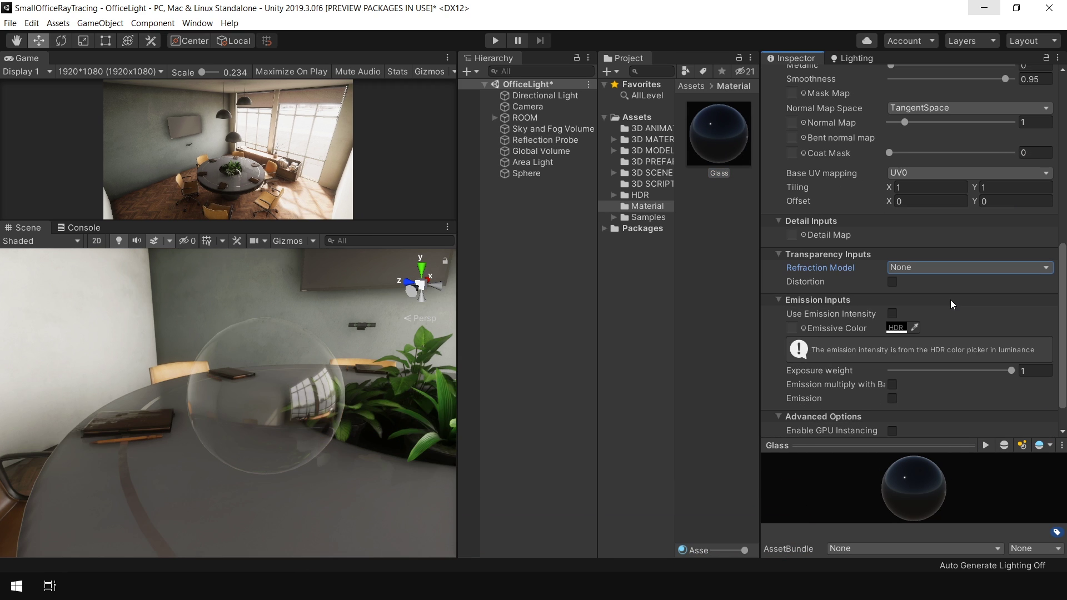
click(938, 268)
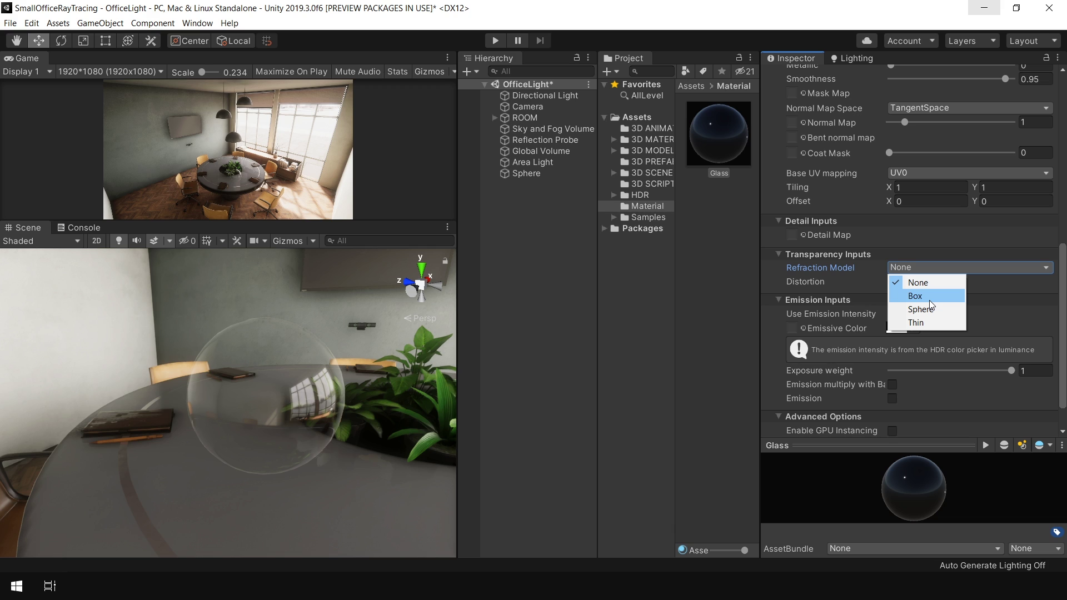
click(930, 299)
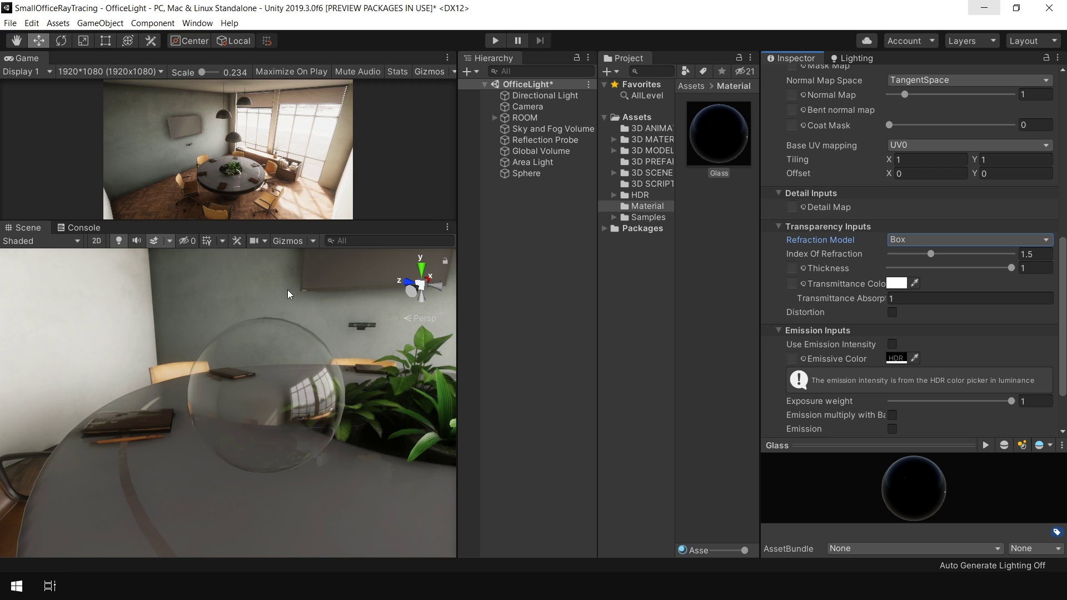
- Set Index Of Refraction to 1.5 and Thickness to 0.455
drag(930, 254, 954, 256)
click(1041, 255)
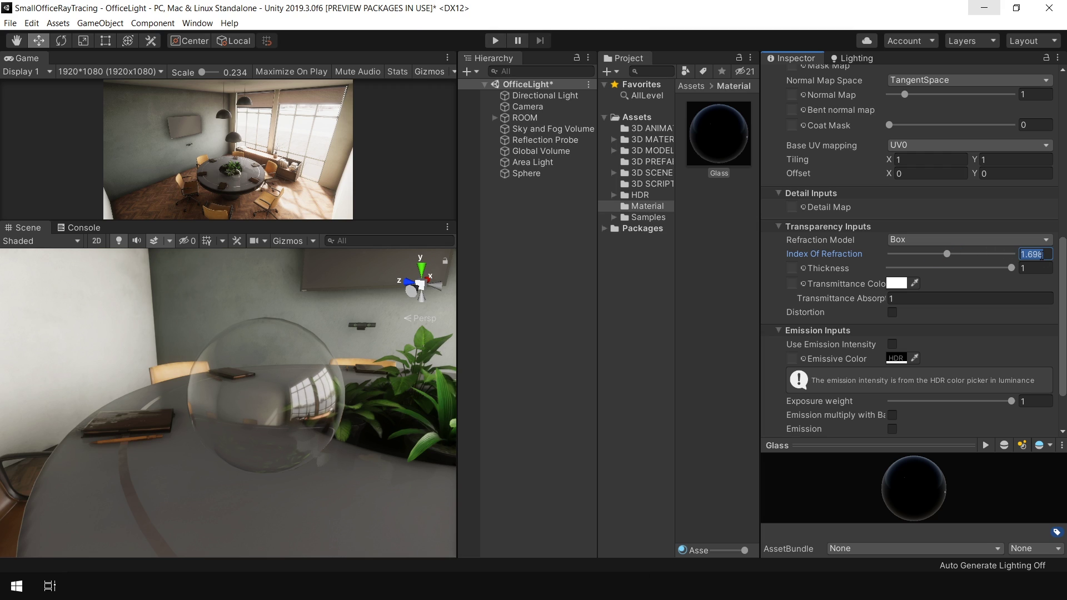
text(1.5)
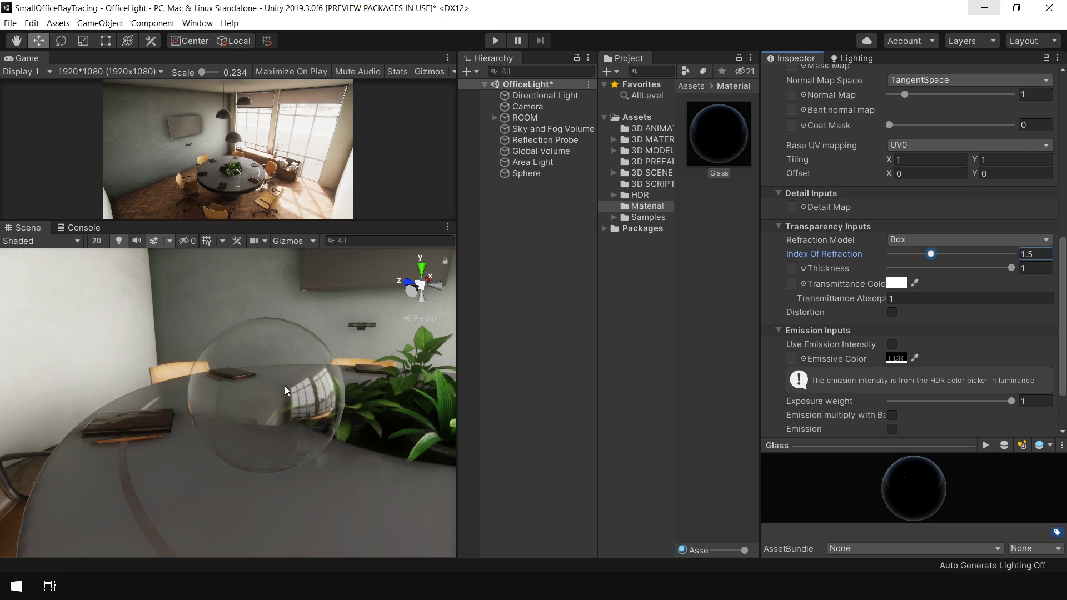
drag(992, 269, 1046, 279)
text(0.455)
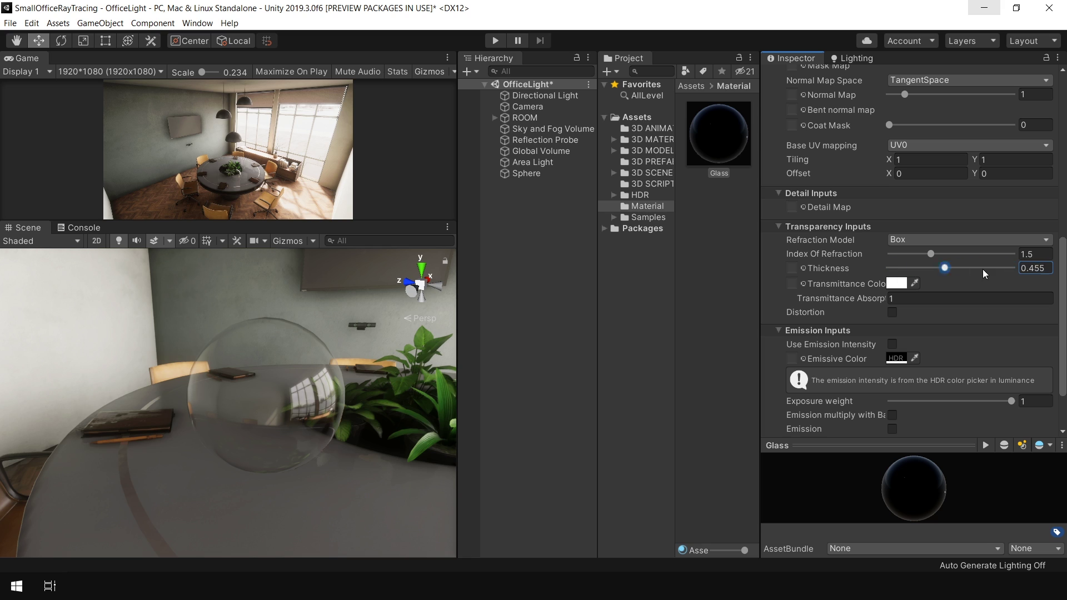
- Test a red transmittance colour and a Thickness of about 0.438
click(898, 284)
drag(709, 232, 721, 192)
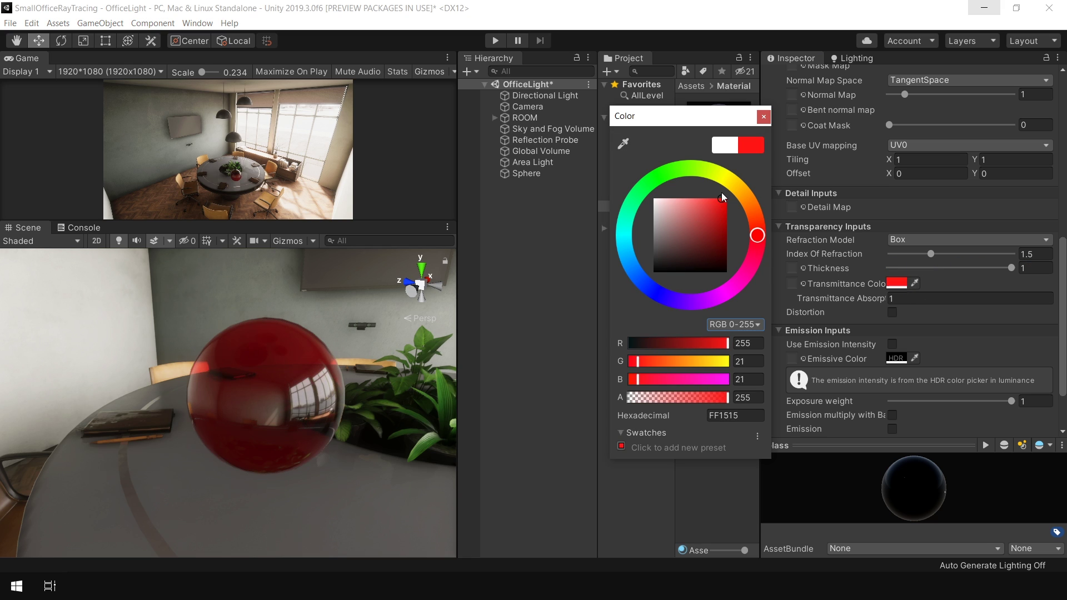
click(763, 115)
drag(998, 267, 954, 278)
- Reset the transmittance colour to white and set Thickness to 1
click(897, 283)
drag(718, 229, 638, 147)
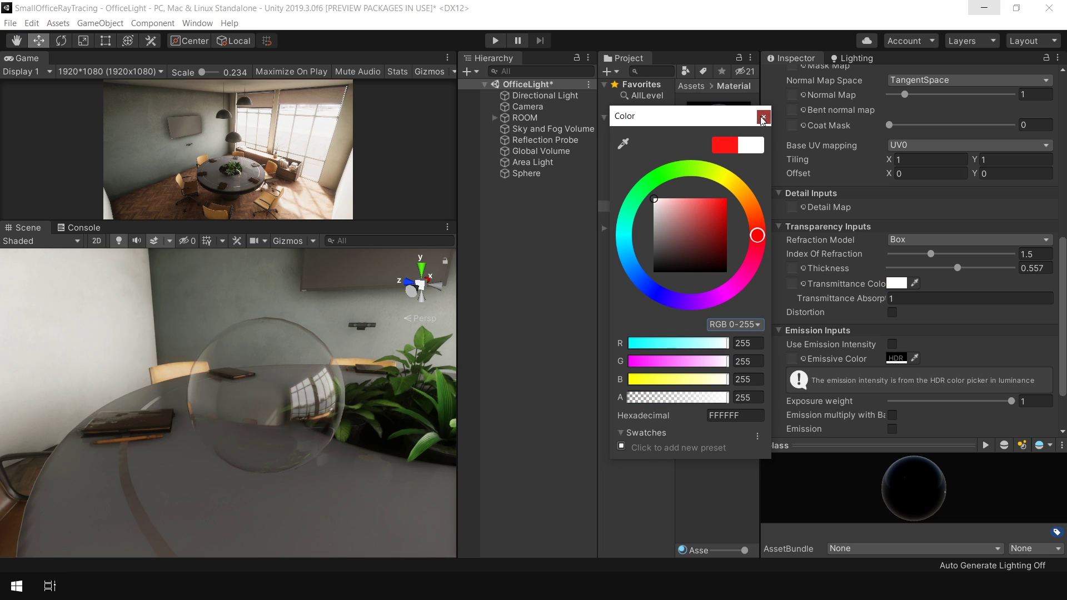
click(763, 116)
click(1044, 268)
text(1)
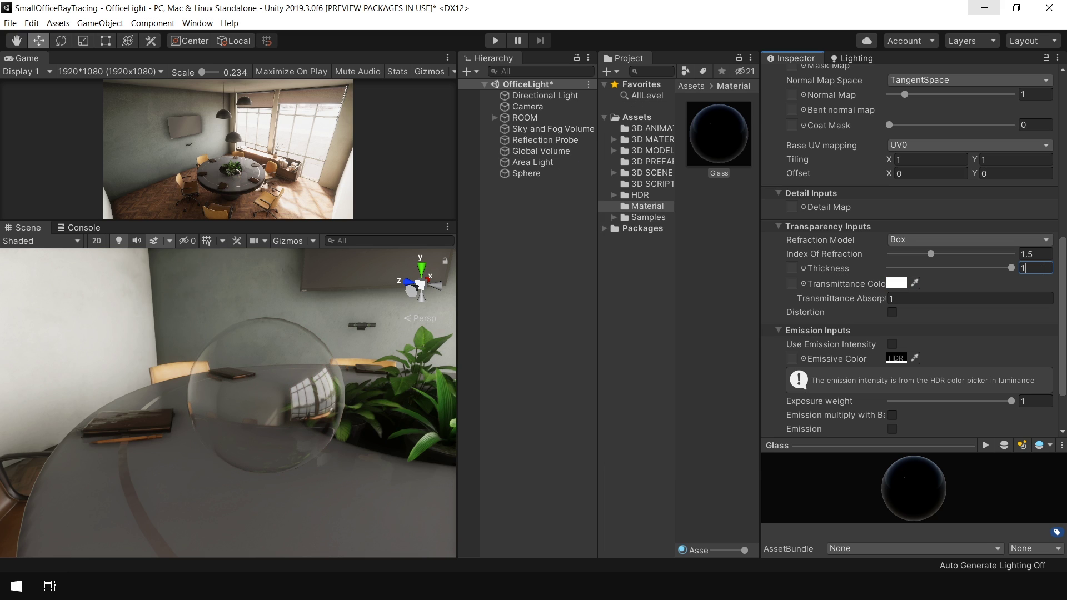
click(975, 239)
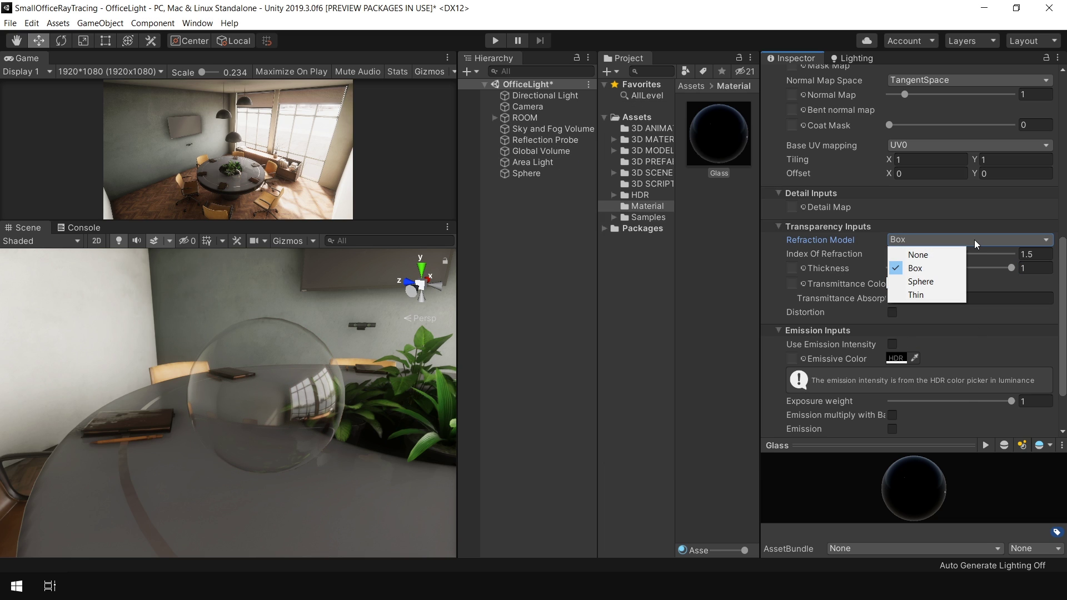
- Switch refraction to Thin and try a higher Index Of Refraction and a red transmittance tint
click(920, 296)
mouse_move(932, 252)
mouse_down()
mouse_move(978, 259)
mouse_move(925, 261)
mouse_move(1001, 262)
mouse_move(901, 266)
mouse_move(971, 260)
mouse_move(922, 259)
mouse_move(951, 256)
mouse_up()
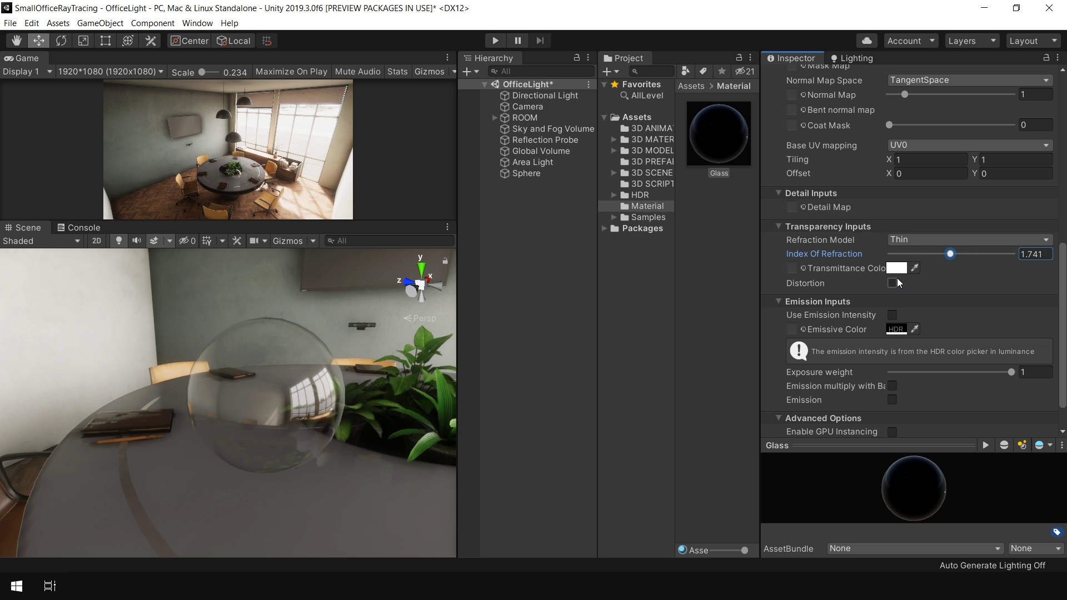
click(901, 273)
drag(715, 229, 709, 194)
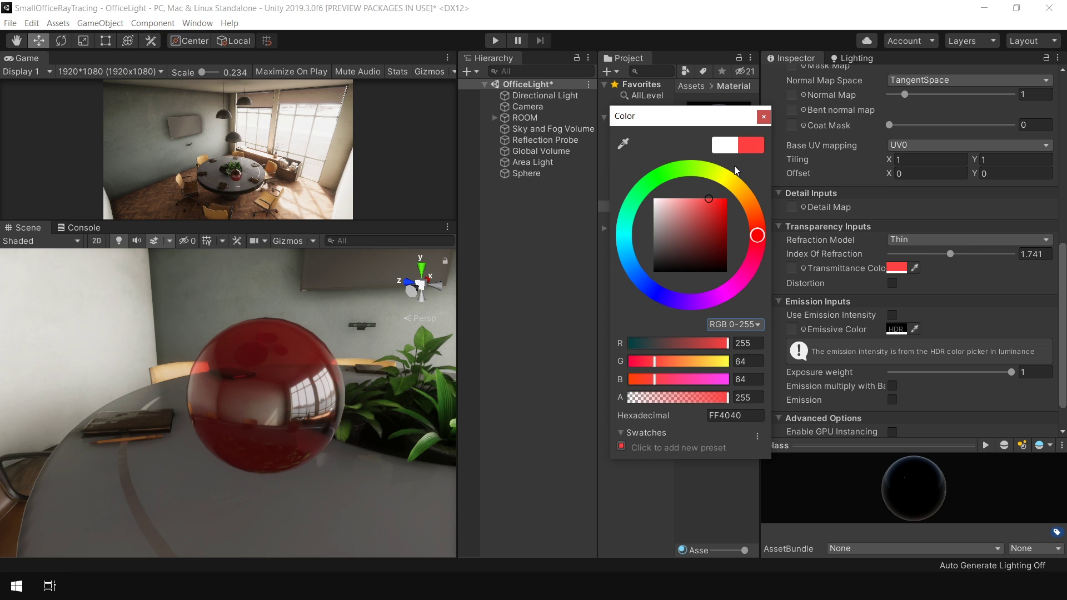
click(934, 239)
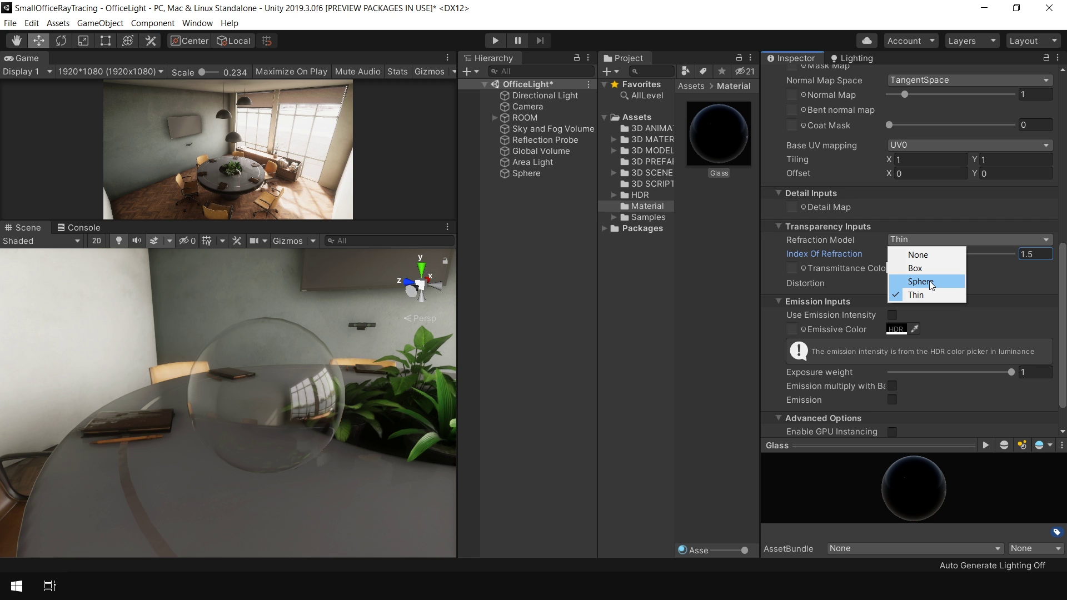
- Switch the Refraction Model to Sphere and orbit the glass sphere to check it
click(929, 281)
key(shift+space)
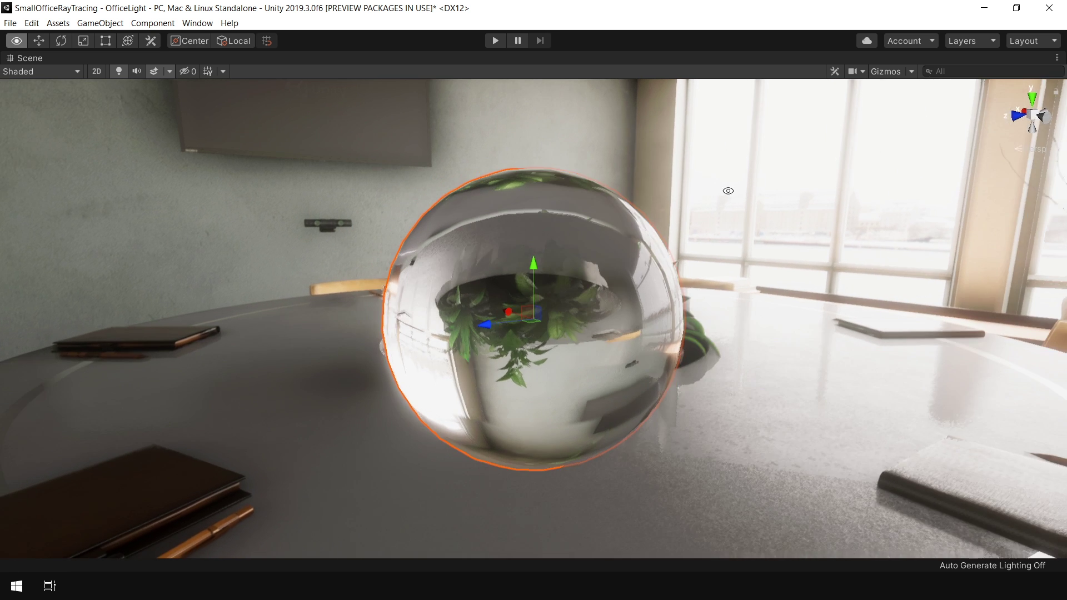
alt+drag(728, 191, 591, 298)
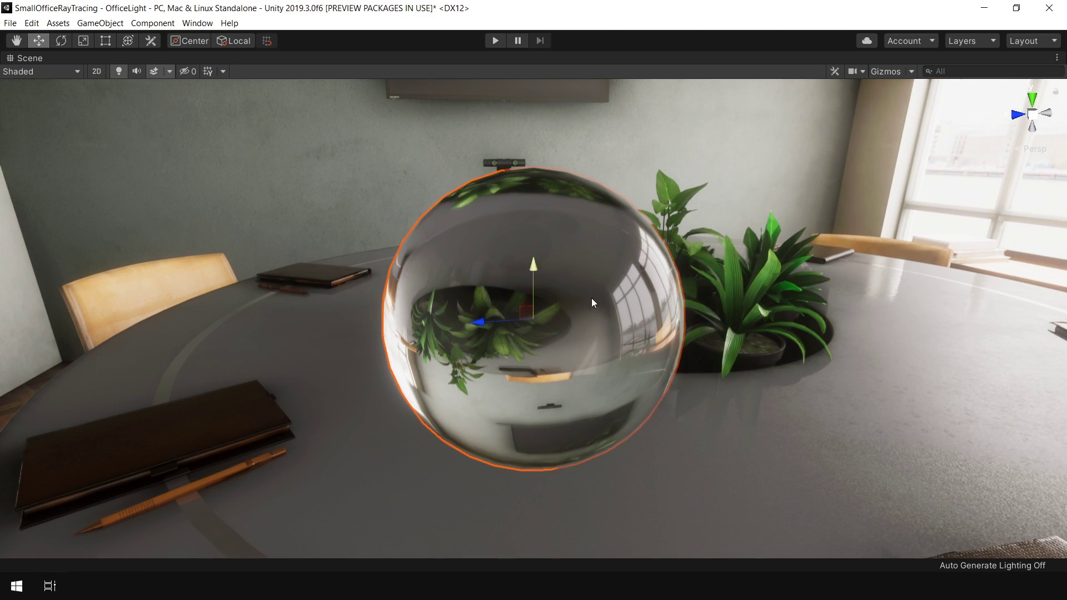
key(shift+space)
- Set Index Of Refraction to 1.009 and pick a cyan hue for the transmittance colour
click(719, 133)
drag(1061, 214, 1057, 360)
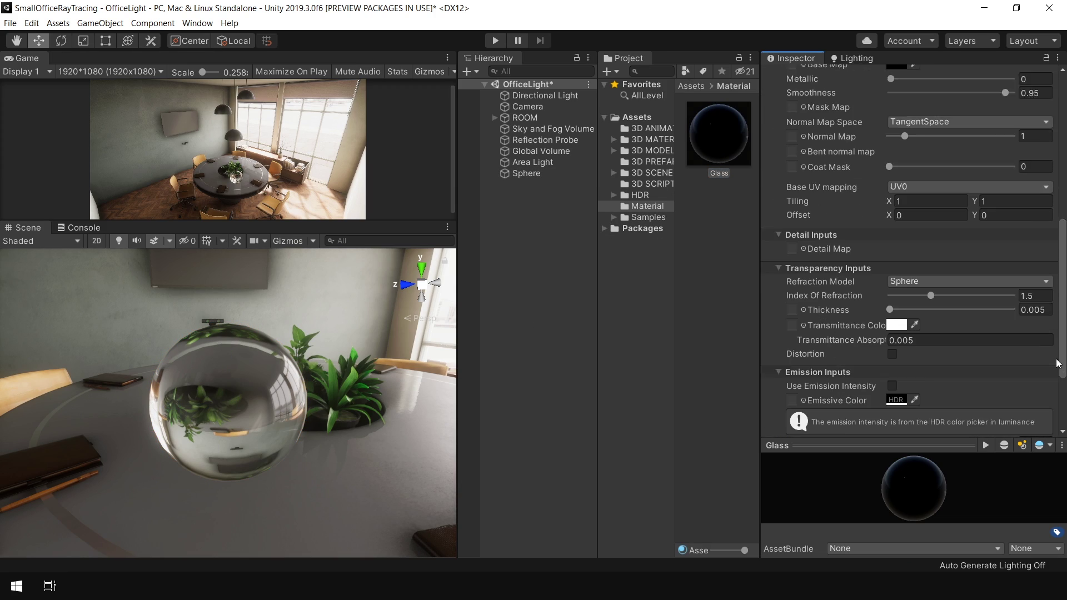
scroll(1057, 363, down, 1)
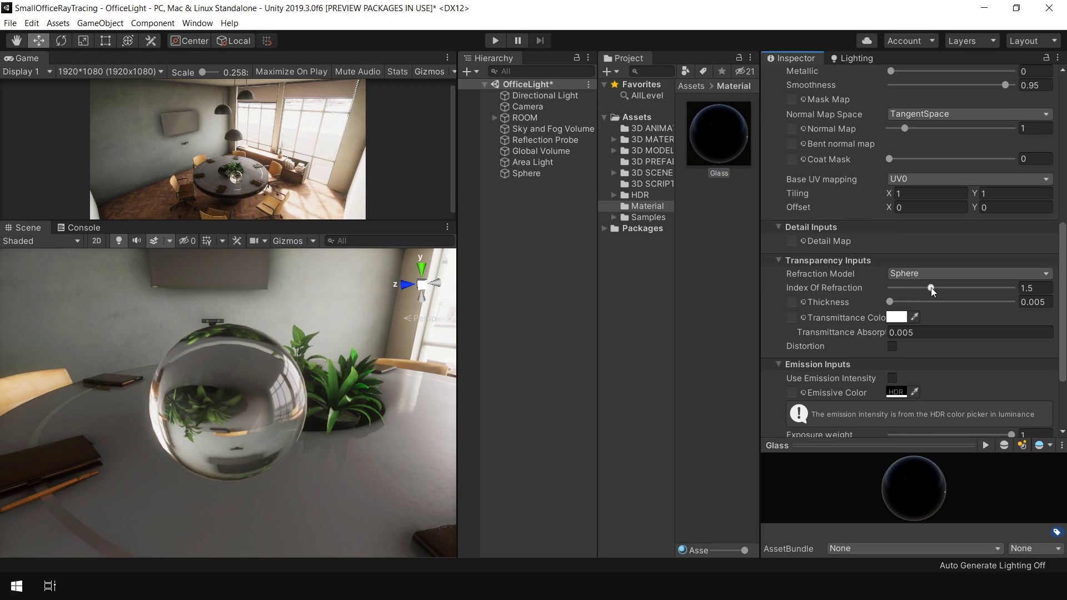
drag(931, 288, 873, 292)
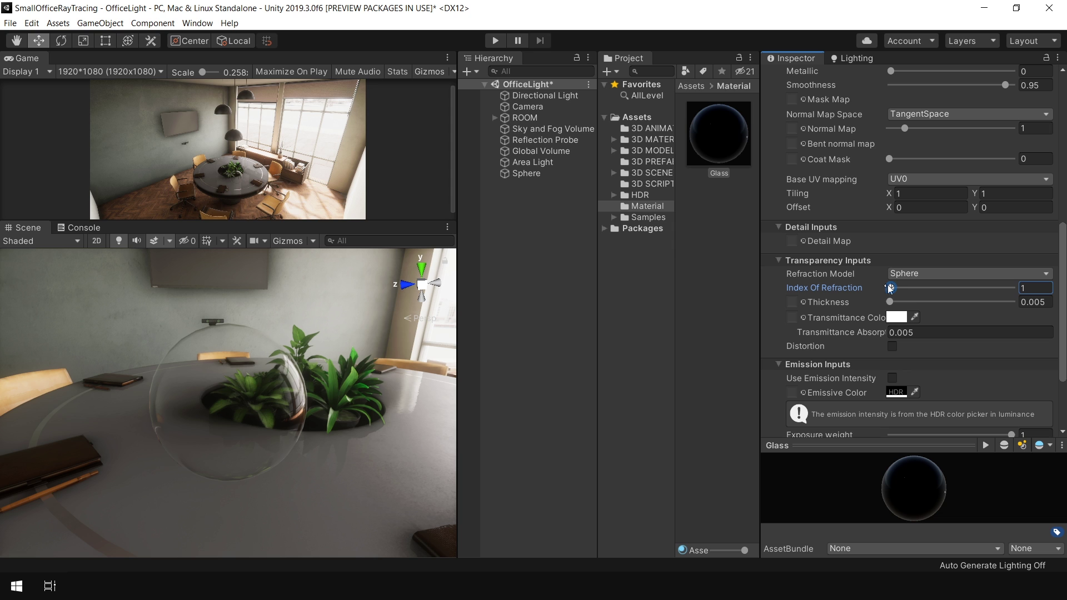
alt+drag(314, 387, 278, 359)
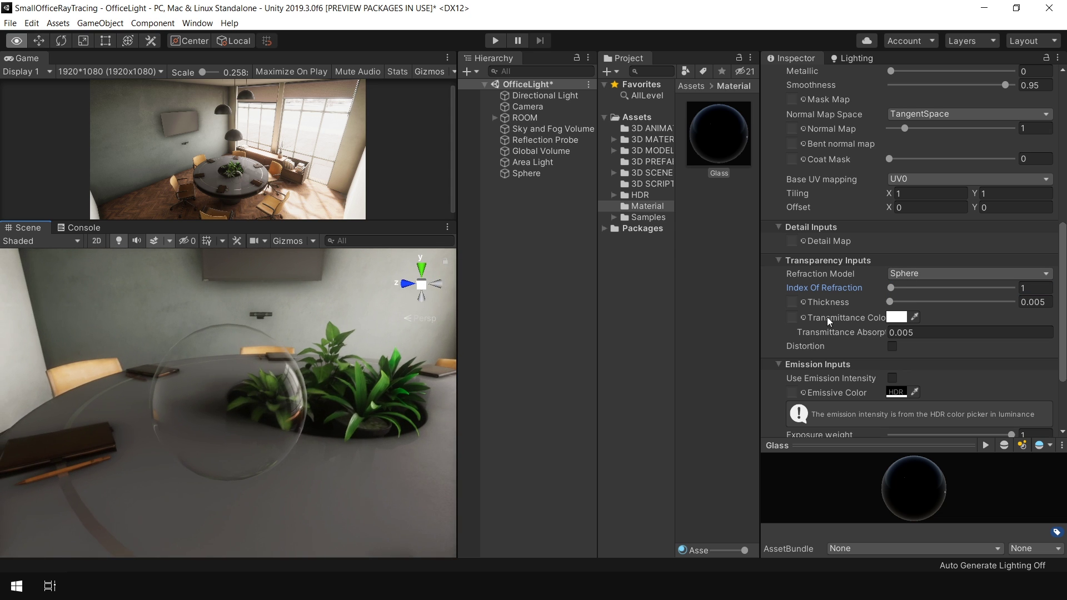
click(893, 286)
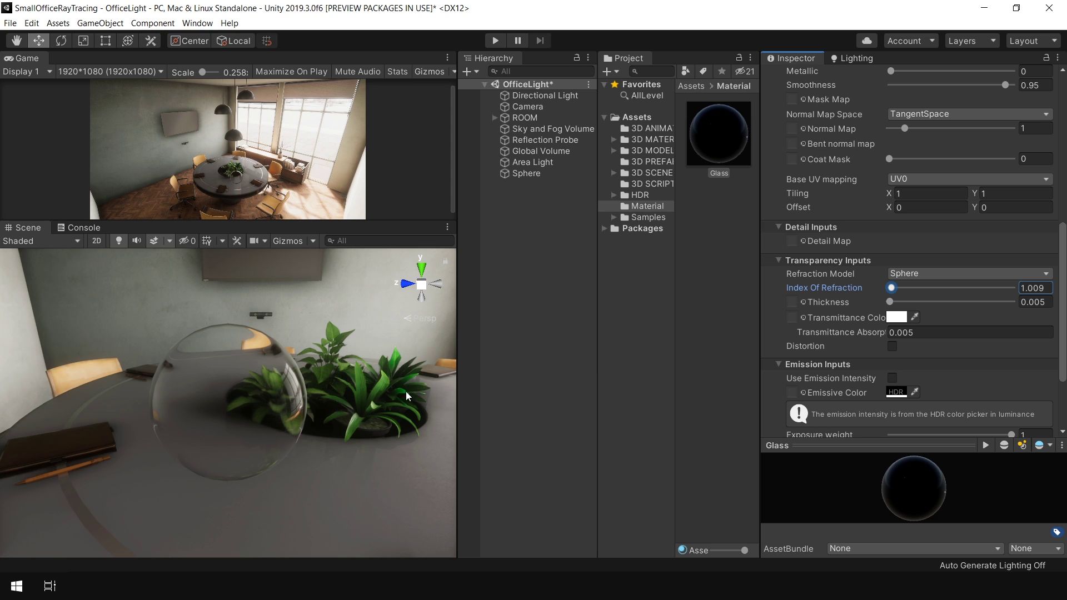
alt+drag(260, 392, 226, 349)
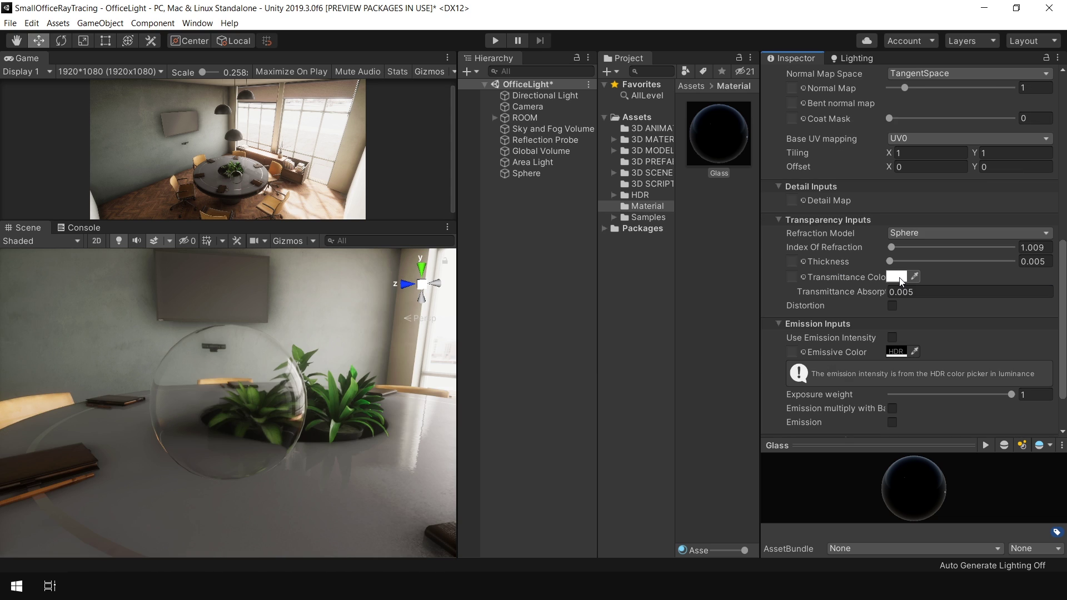
click(896, 277)
click(632, 246)
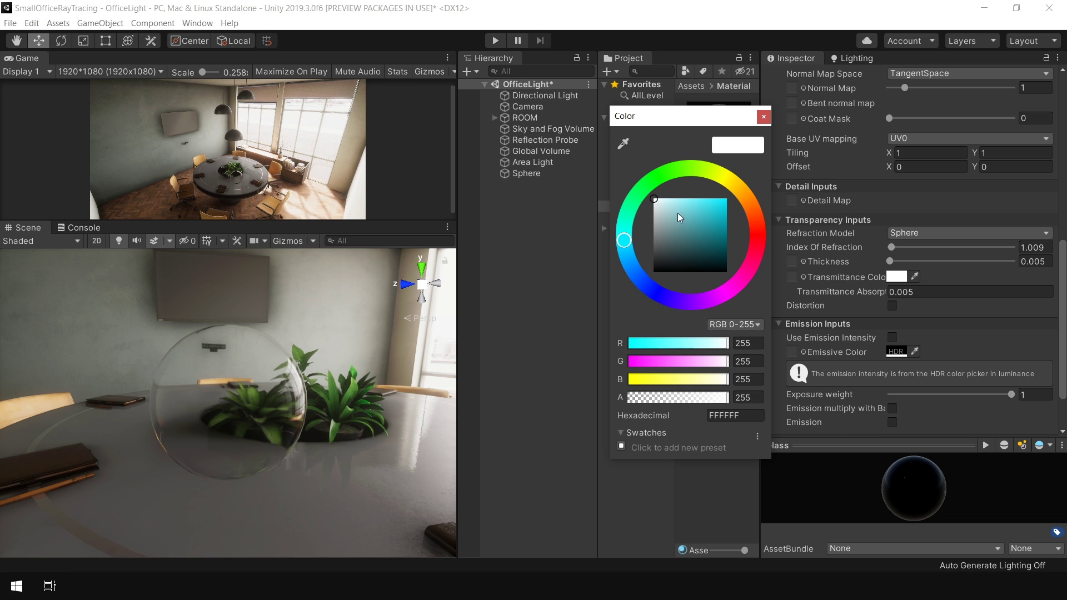
- Set the transmittance colour to pale cyan BBFBFF and try Transmittance Absorption 0
mouse_move(678, 212)
mouse_down()
mouse_move(683, 192)
mouse_move(673, 194)
mouse_up()
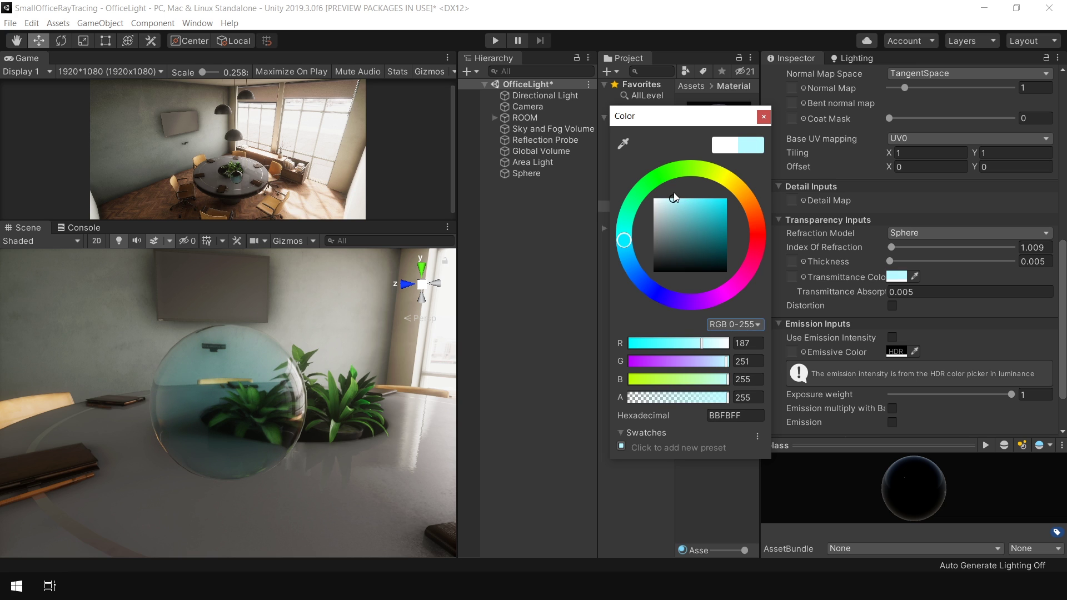
click(760, 118)
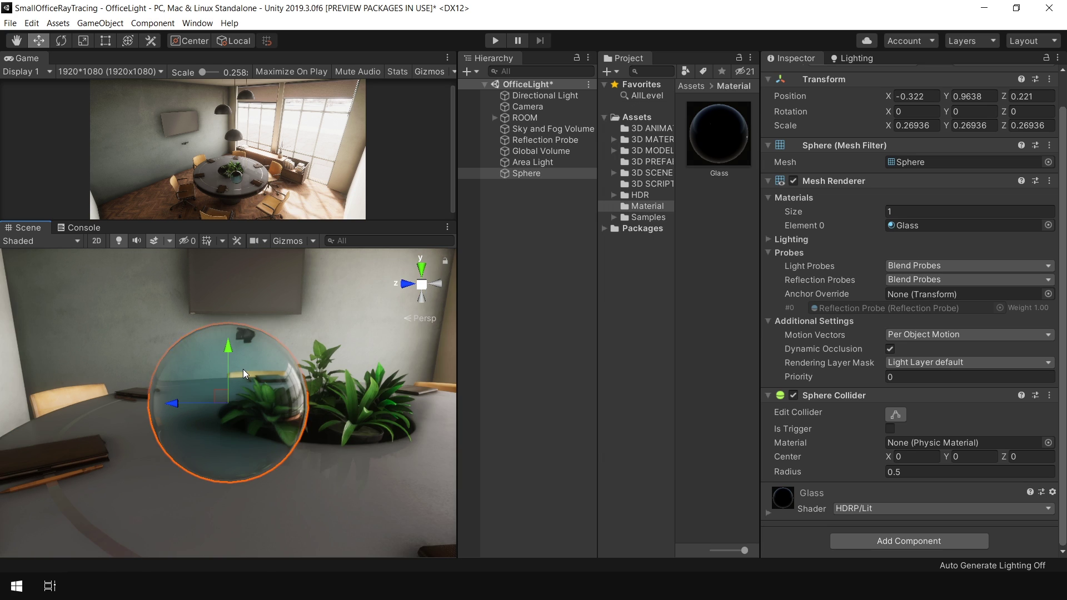
scroll(243, 369, down, 10)
scroll(242, 369, up, 3)
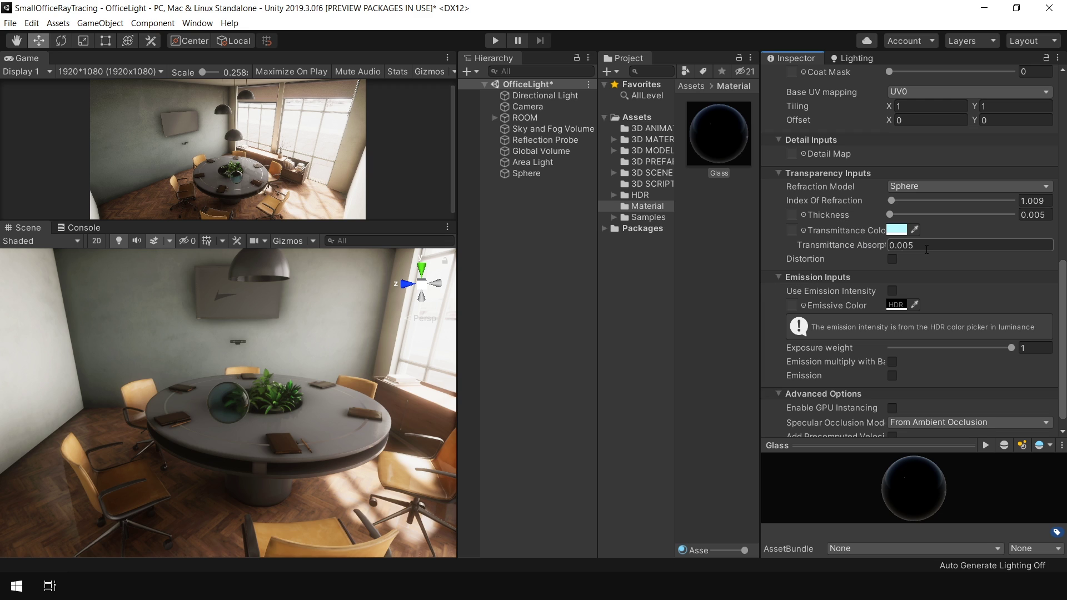
key(ctrl+a)
text(0)
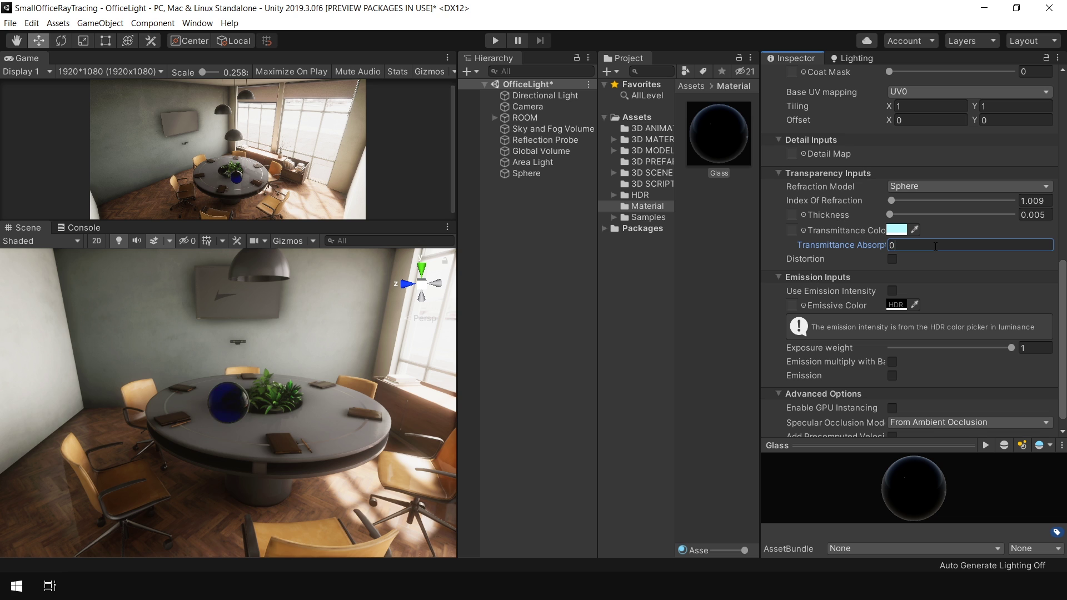
- Set the Glass material's Transmittance Absorption to 0.005
click(221, 404)
scroll(222, 403, up, 10)
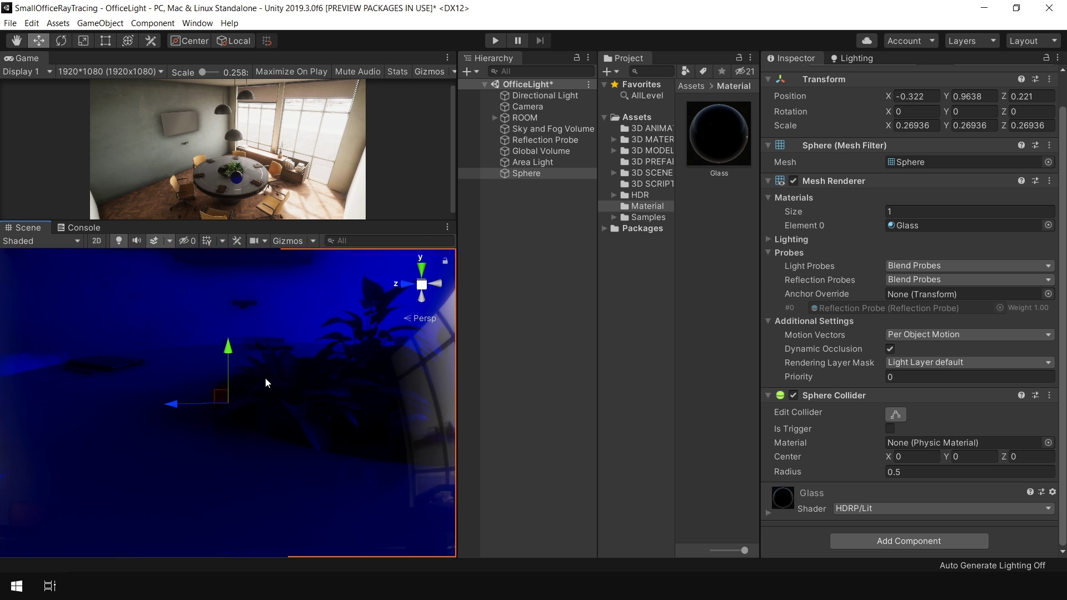
scroll(267, 378, down, 5)
click(718, 134)
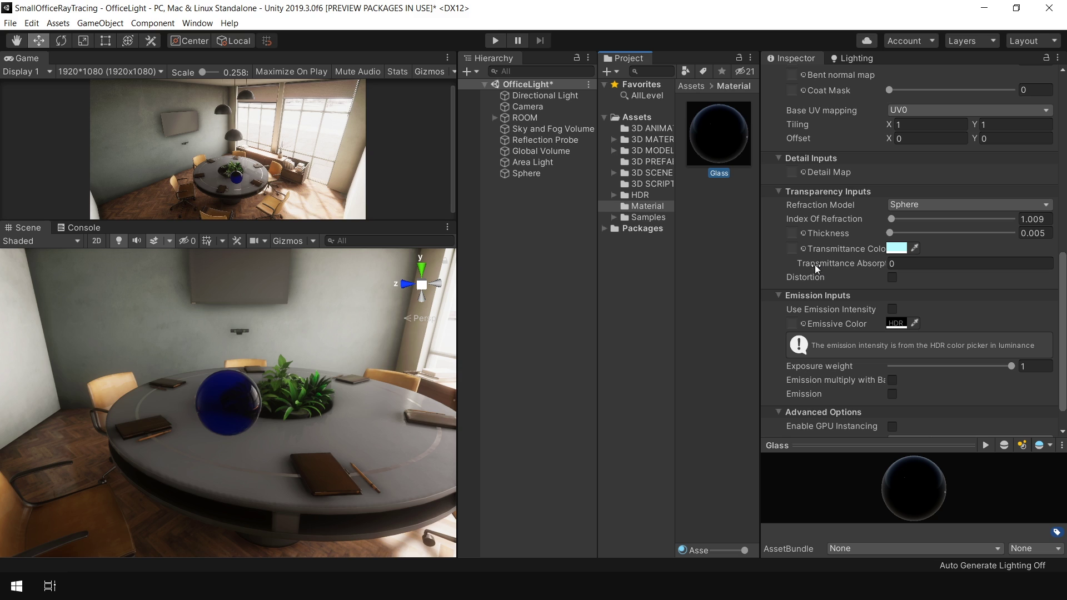
click(885, 264)
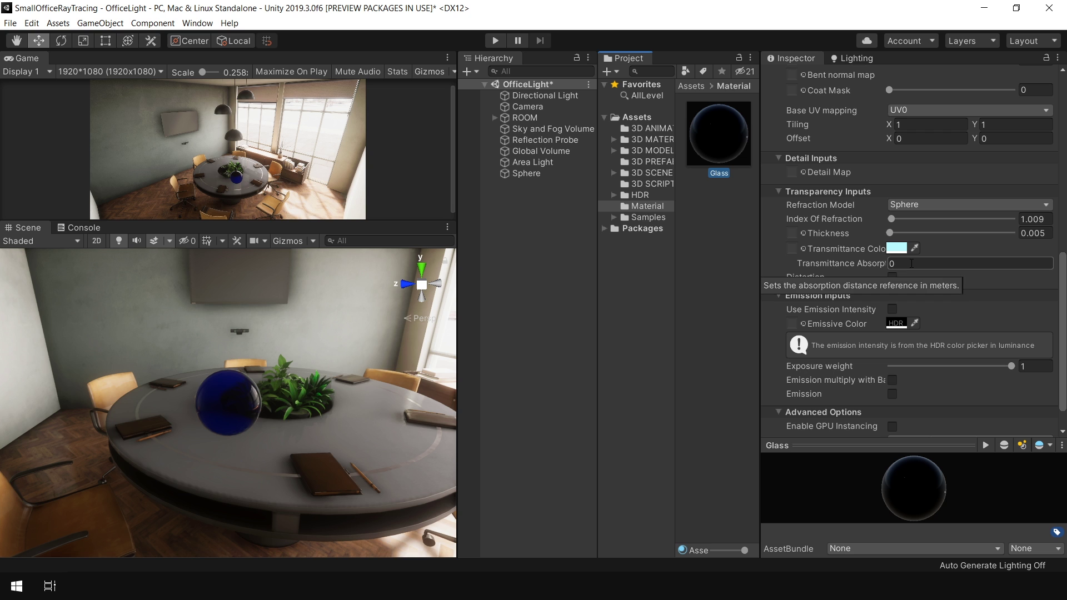
text(.005)
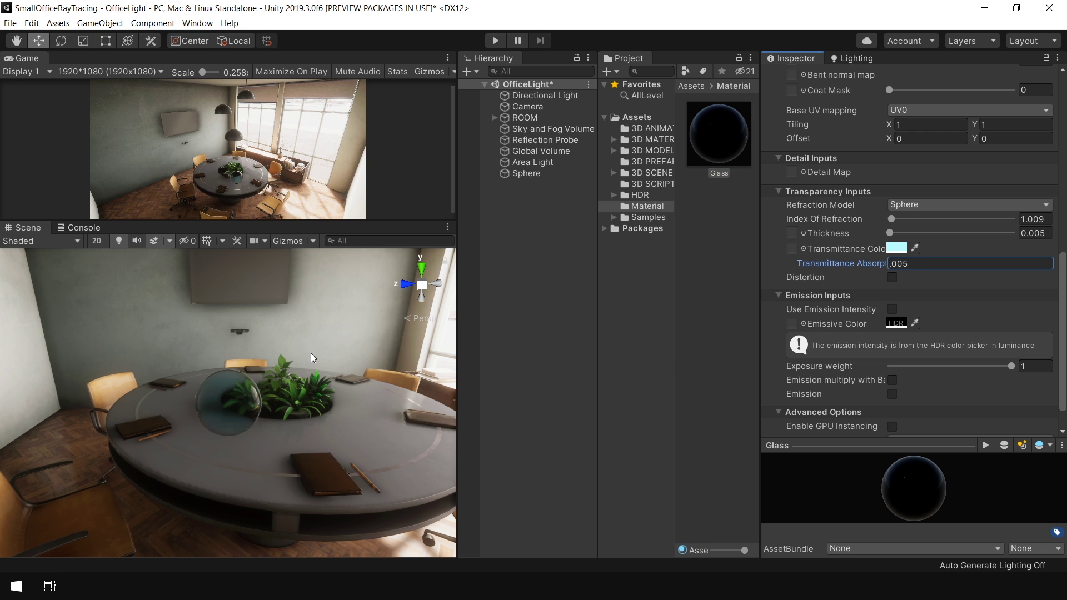
- Orbit and fly the view close to inspect the tinted glass sphere
right_drag(311, 353, 114, 293)
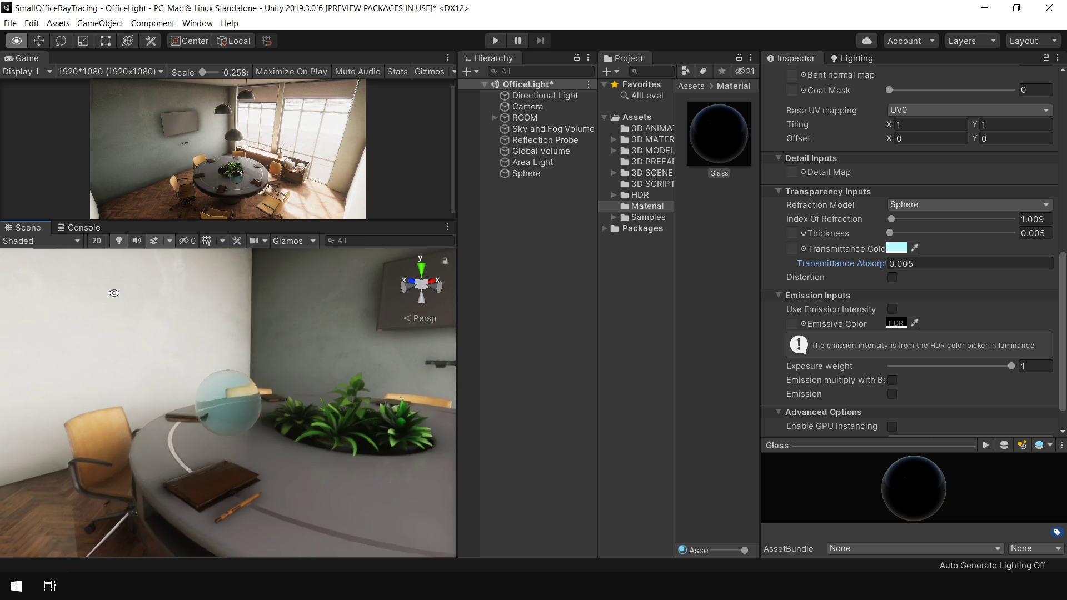
alt+drag(114, 293, 261, 387)
scroll(261, 388, down, 5)
scroll(261, 388, up, 2)
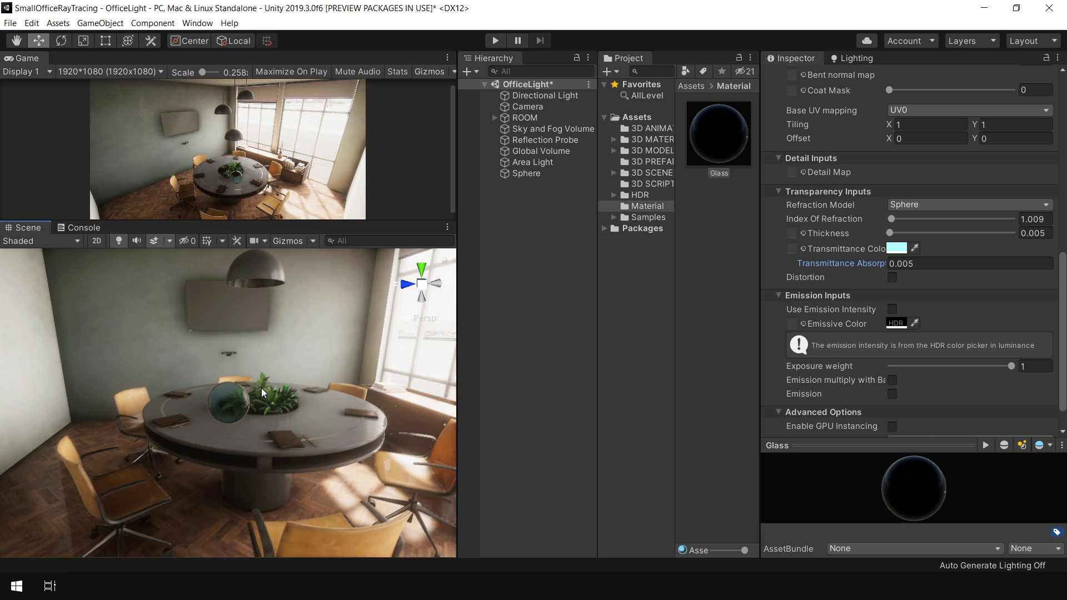
right_drag(261, 388, 211, 395)
key(w)
scroll(211, 396, down, 2)
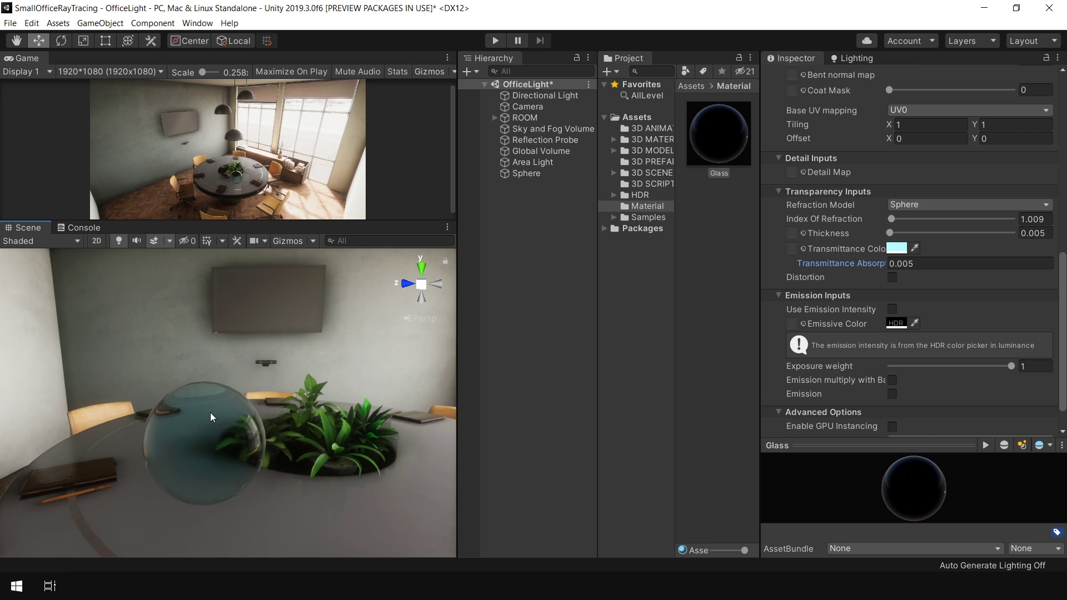
scroll(942, 244, down, 2)
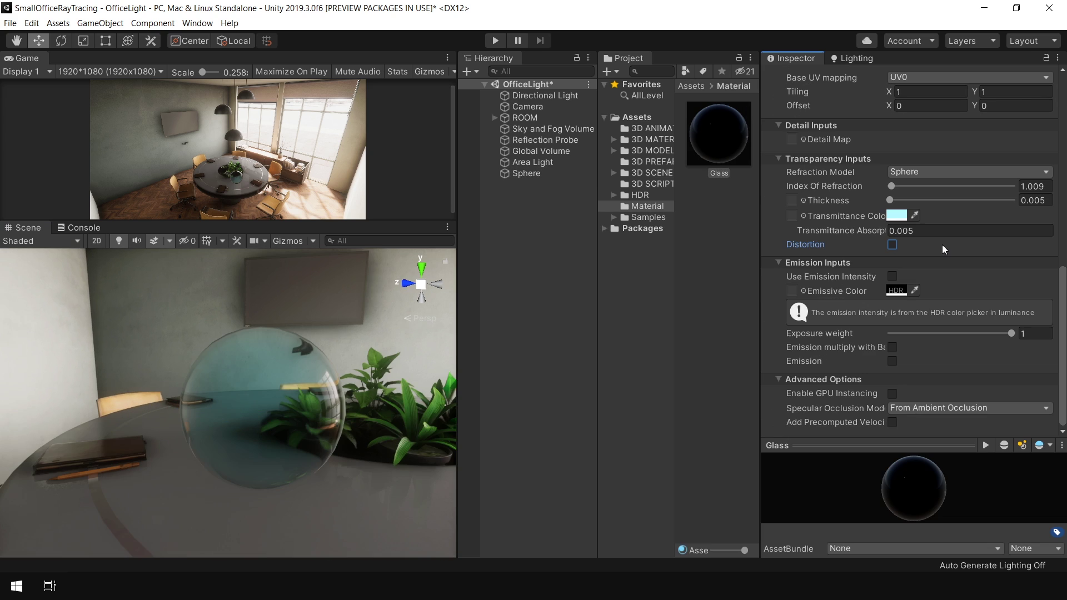
- Enable Distortion on the Glass material and set the distortion scale to 1
click(892, 244)
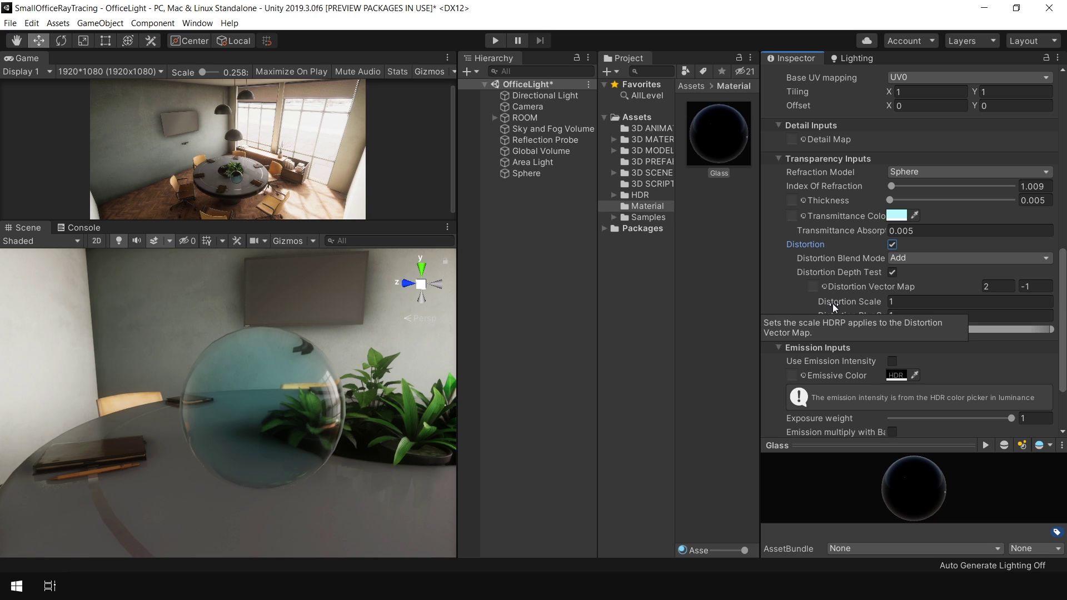
drag(833, 303, 379, 311)
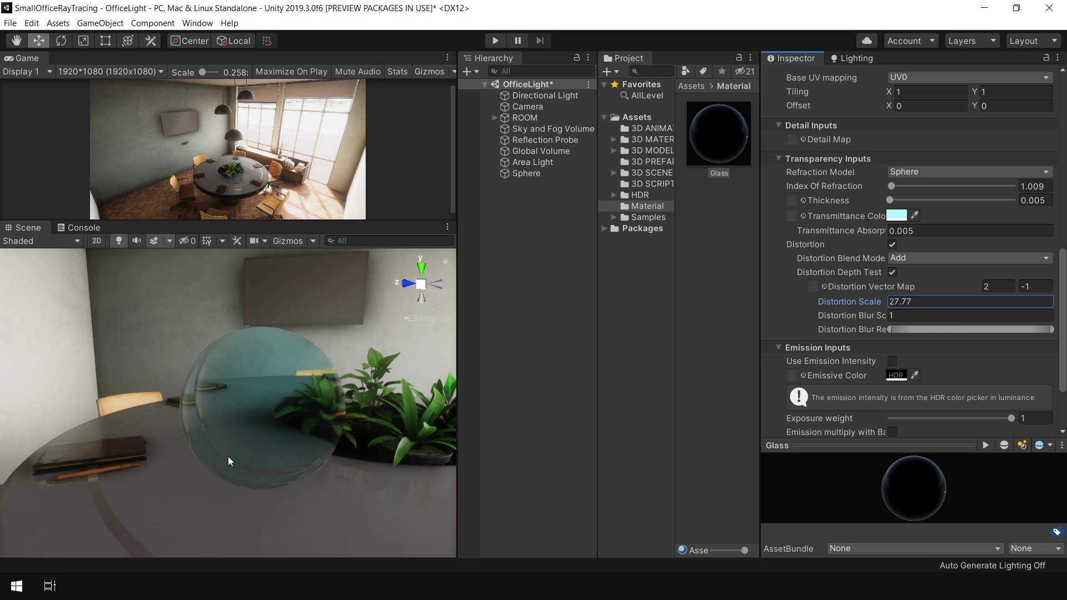
drag(609, 376, 1012, 301)
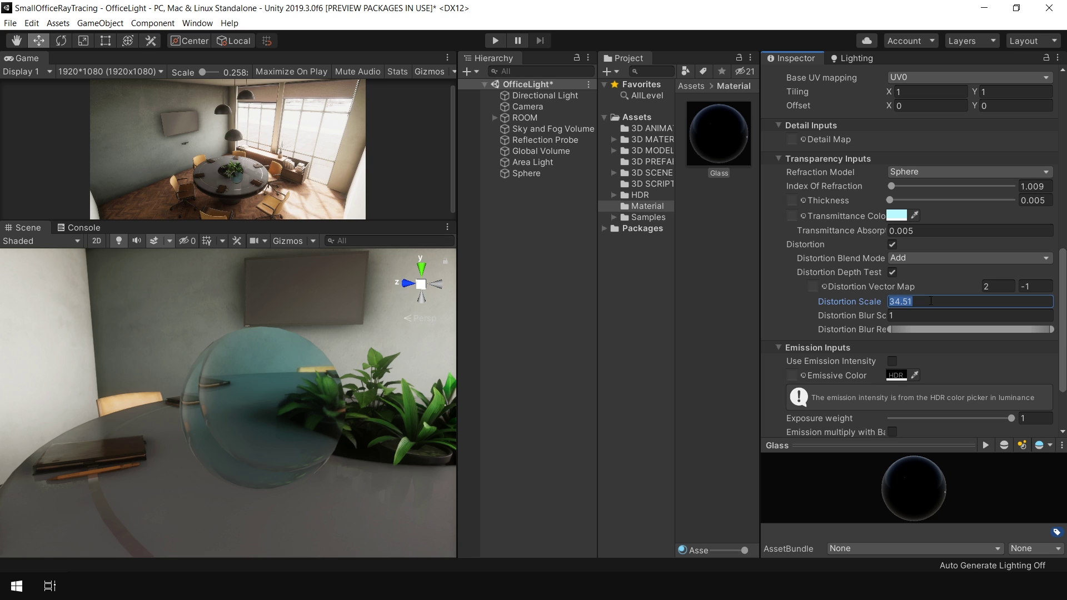
text(1)
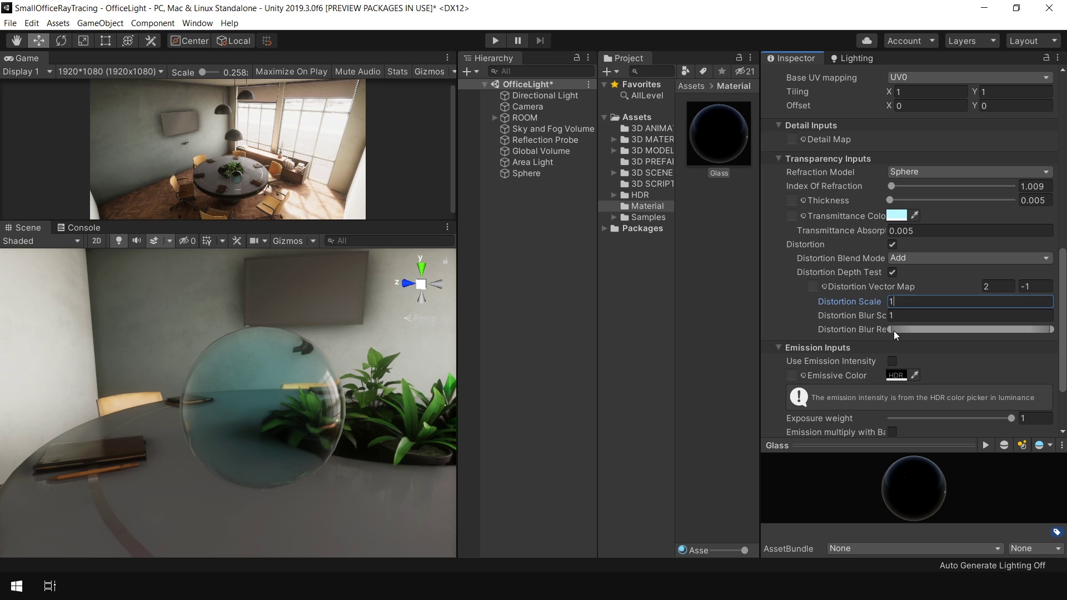
- Experiment with Distortion Blur Remap ranges and an Index Of Refraction of 1.061
drag(888, 329, 921, 329)
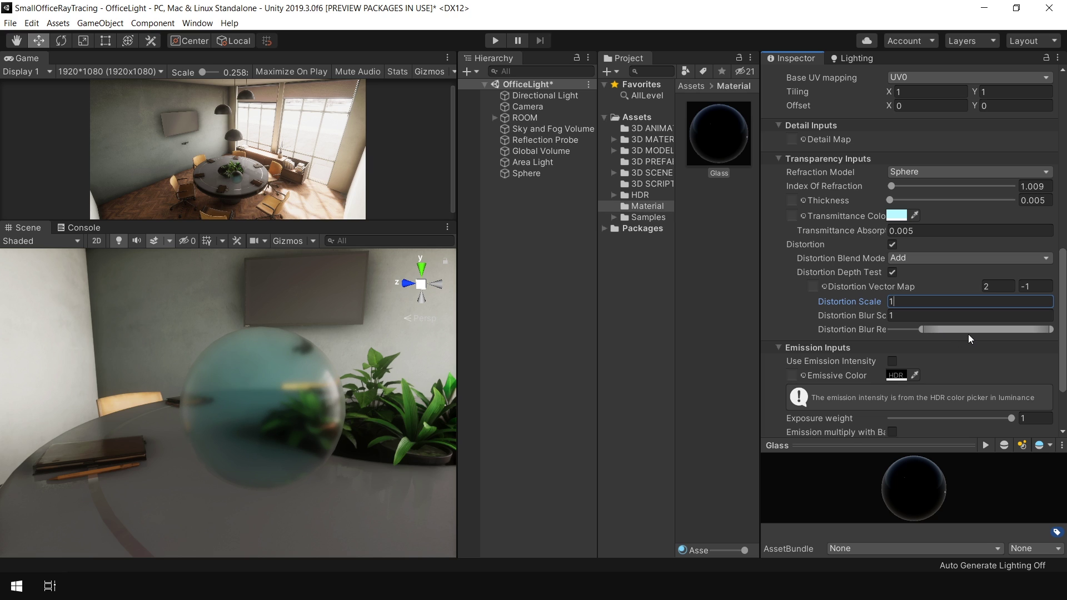
drag(977, 329, 950, 332)
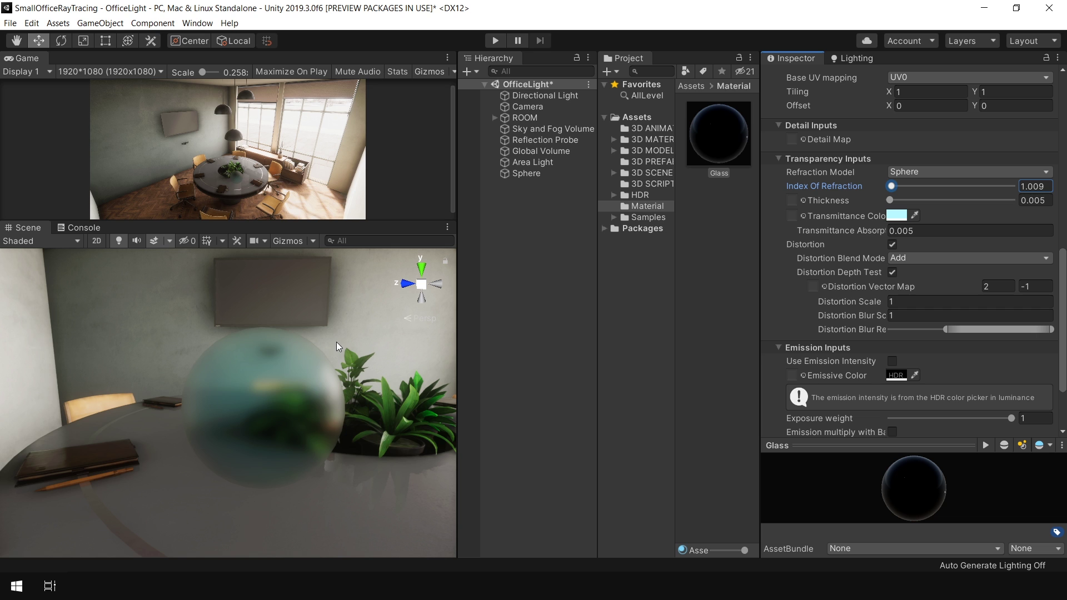
alt+drag(336, 342, 299, 353)
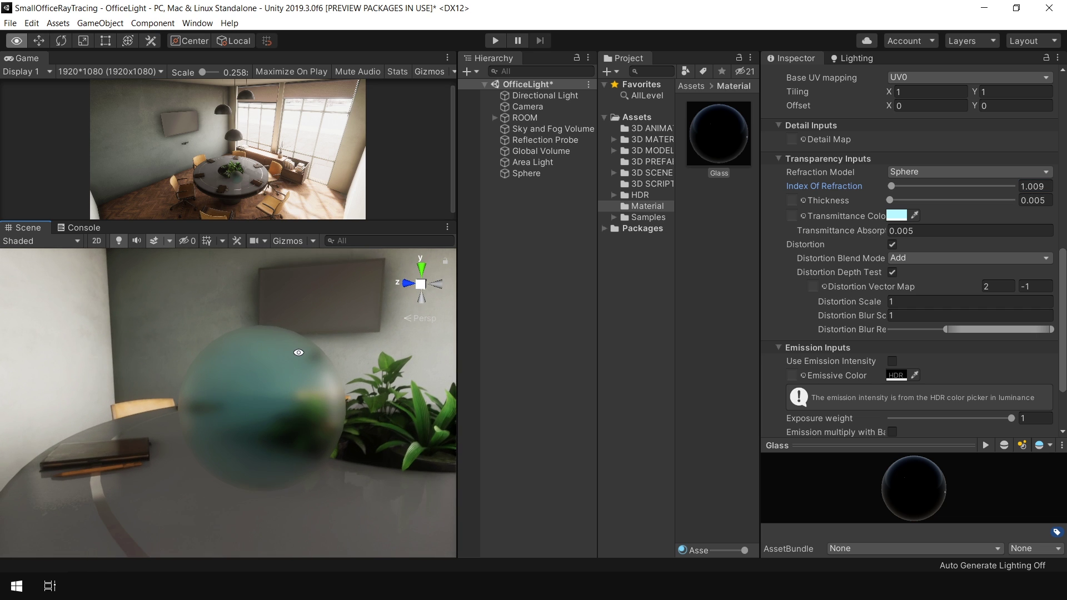
drag(894, 188, 899, 188)
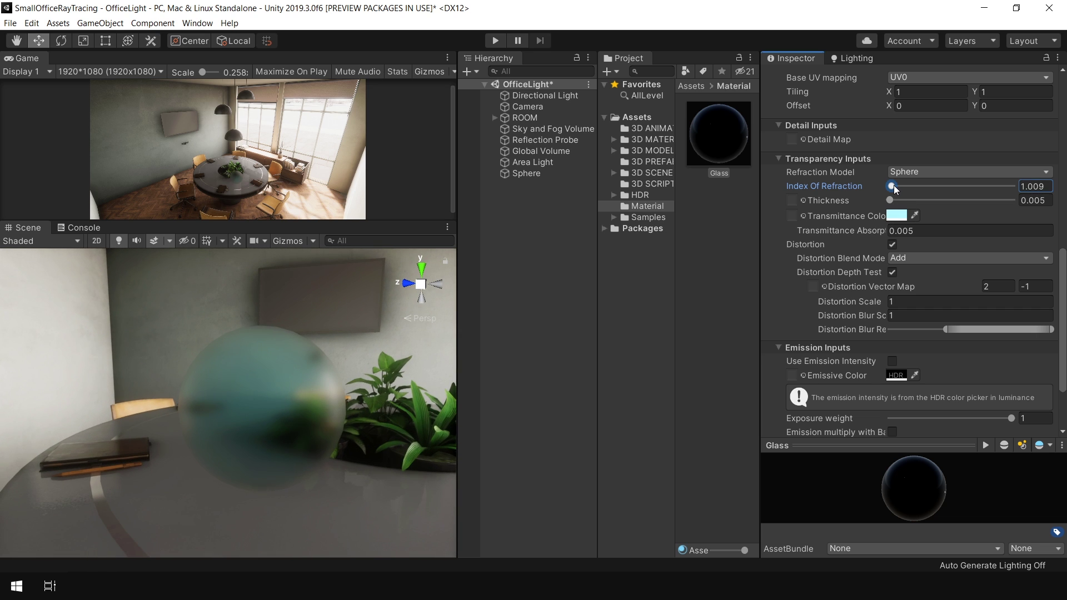
alt+drag(356, 372, 291, 349)
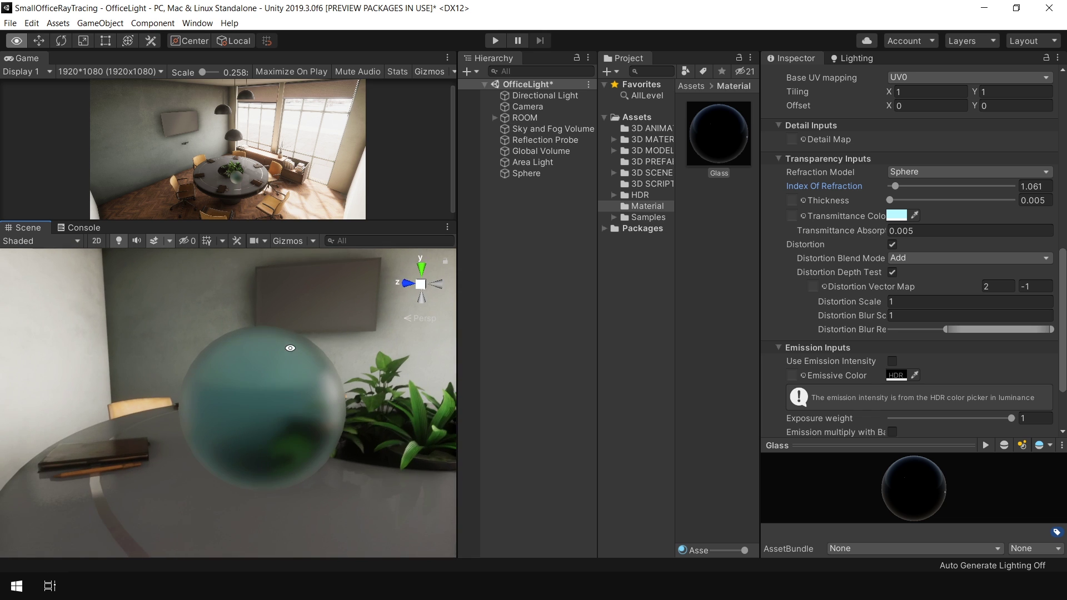
- Undo the refraction change, push blur remap start to minimum, and disable Distortion
key(ctrl+z)
key(ctrl+z)
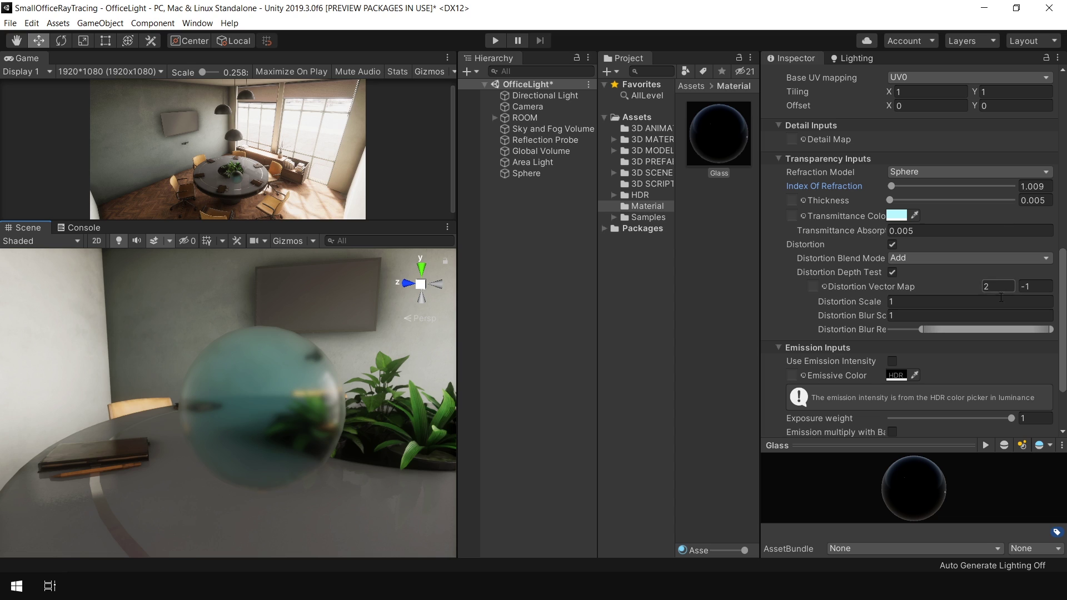
drag(922, 329, 833, 334)
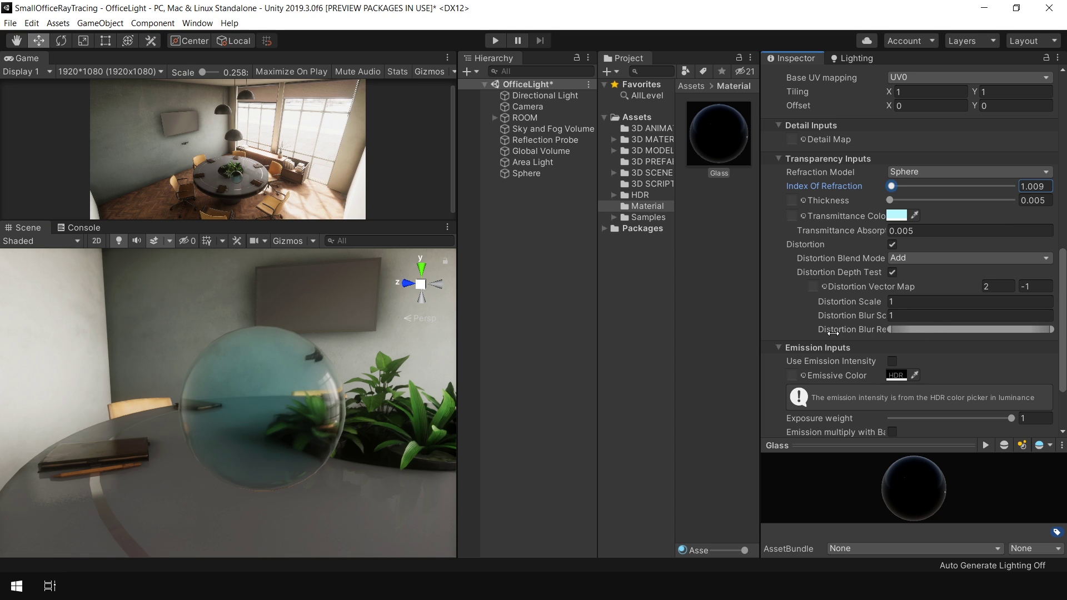
click(893, 245)
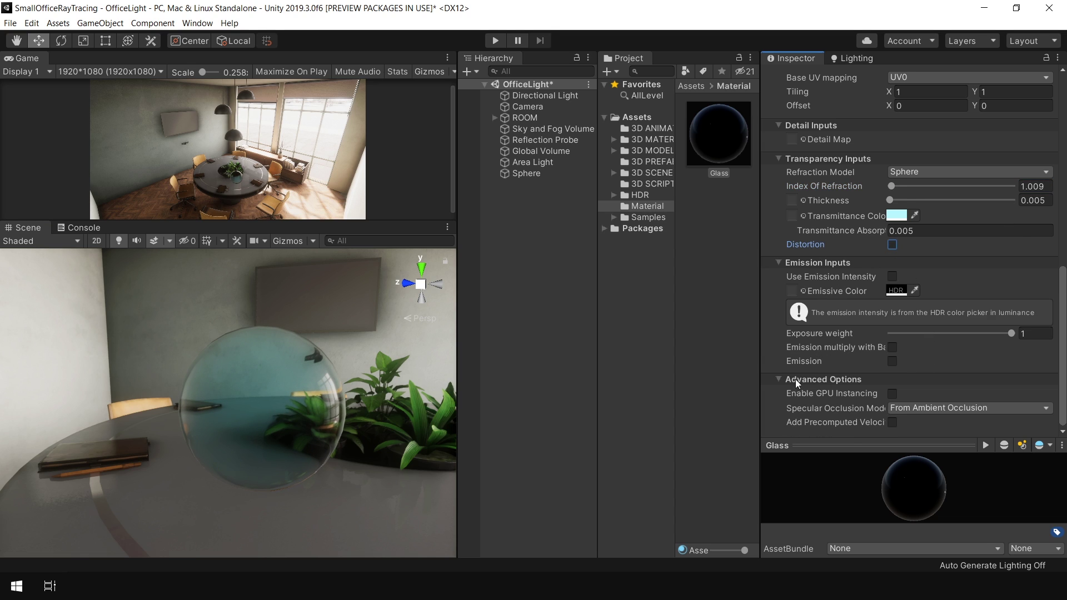
- Set the Glass material's Material Type to Iridescence
scroll(844, 339, up, 5)
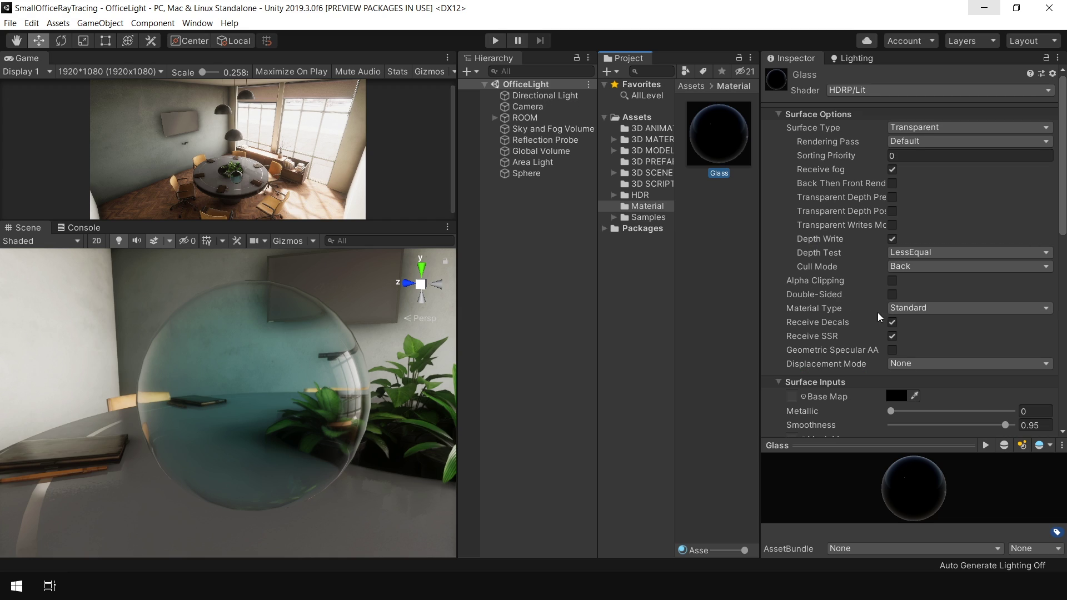
click(951, 309)
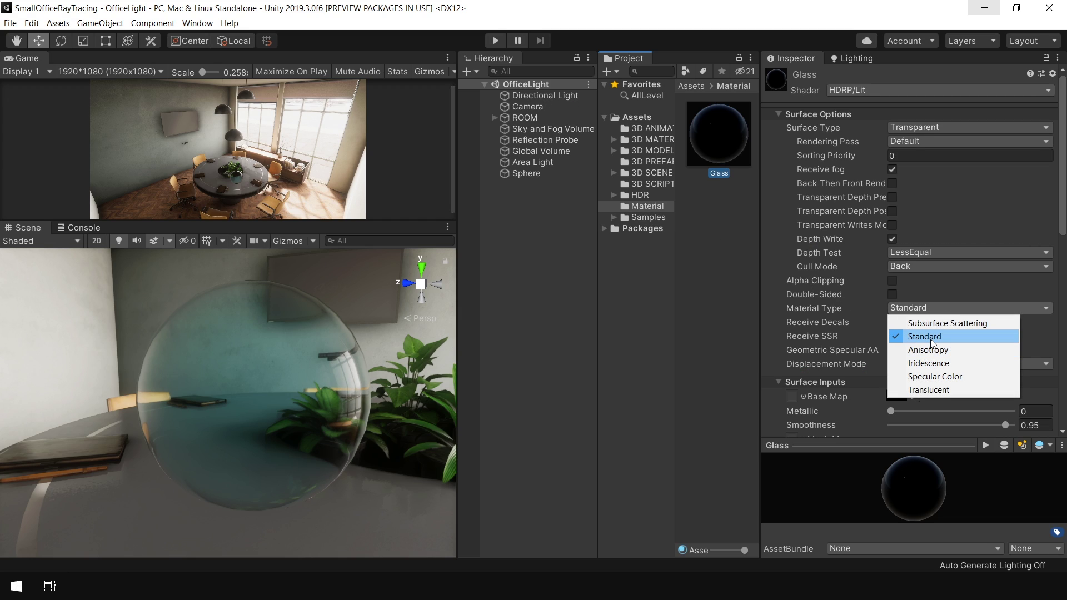
click(929, 364)
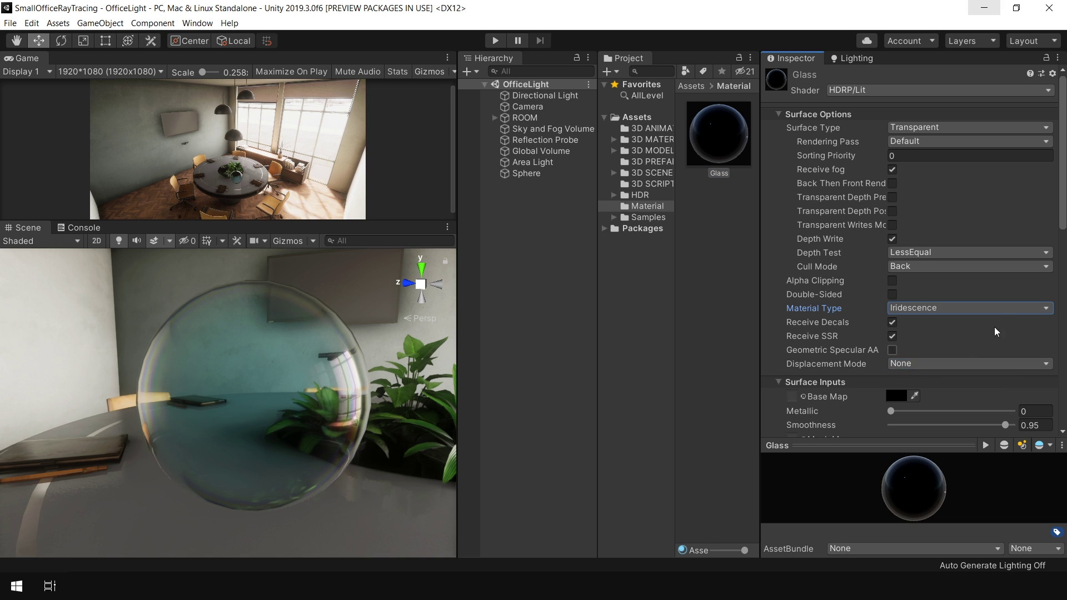
alt+drag(178, 376, 148, 428)
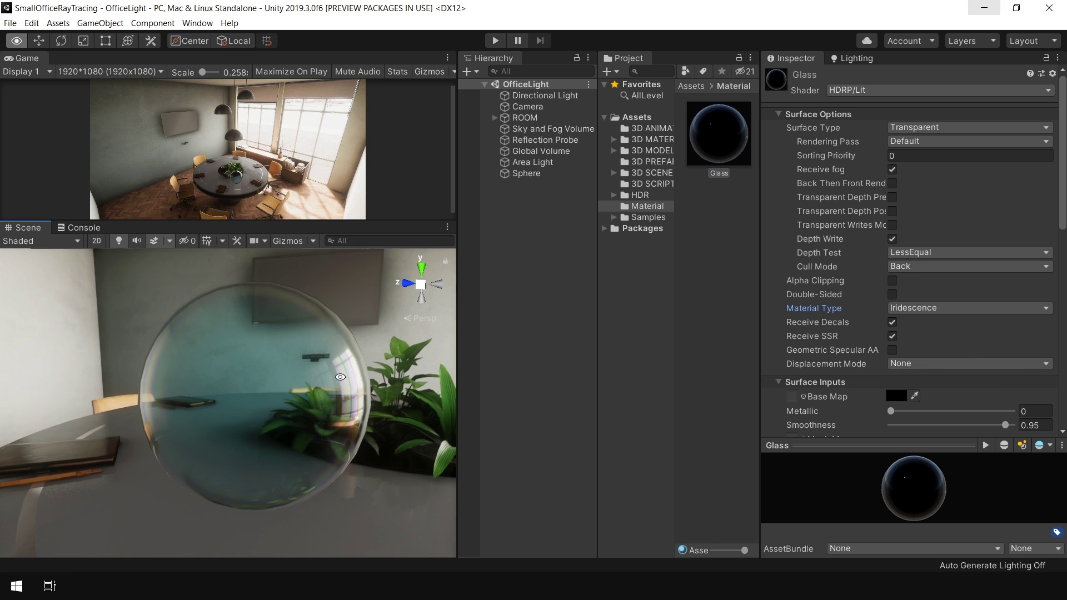
- Lower the Iridescence Mask to 0 and reduce the Iridescence Layer Thickness
alt+drag(340, 417, 334, 420)
drag(1063, 224, 1064, 320)
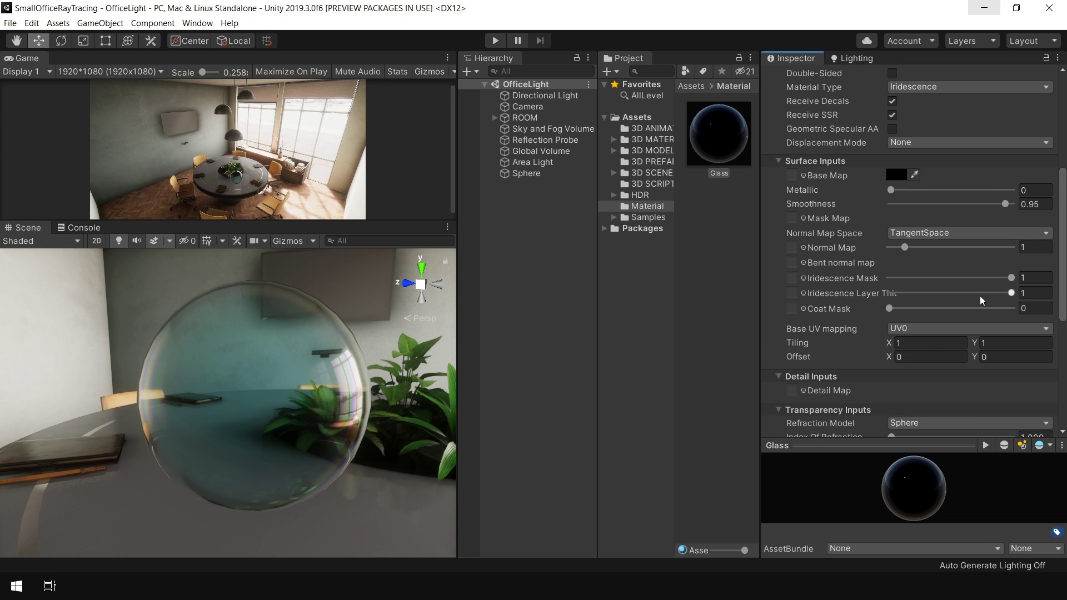
drag(1011, 278, 976, 268)
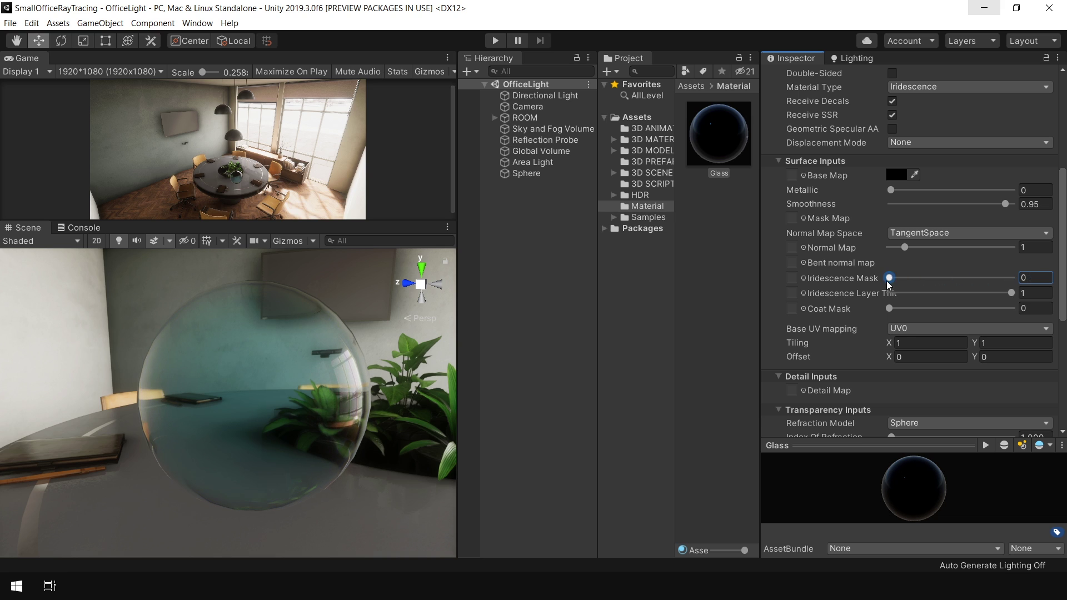
mouse_move(1011, 293)
mouse_down()
mouse_move(890, 307)
mouse_move(979, 295)
mouse_move(1014, 295)
mouse_move(934, 295)
mouse_move(1032, 298)
mouse_move(933, 298)
mouse_move(1026, 308)
mouse_up()
alt+drag(644, 328, 531, 66)
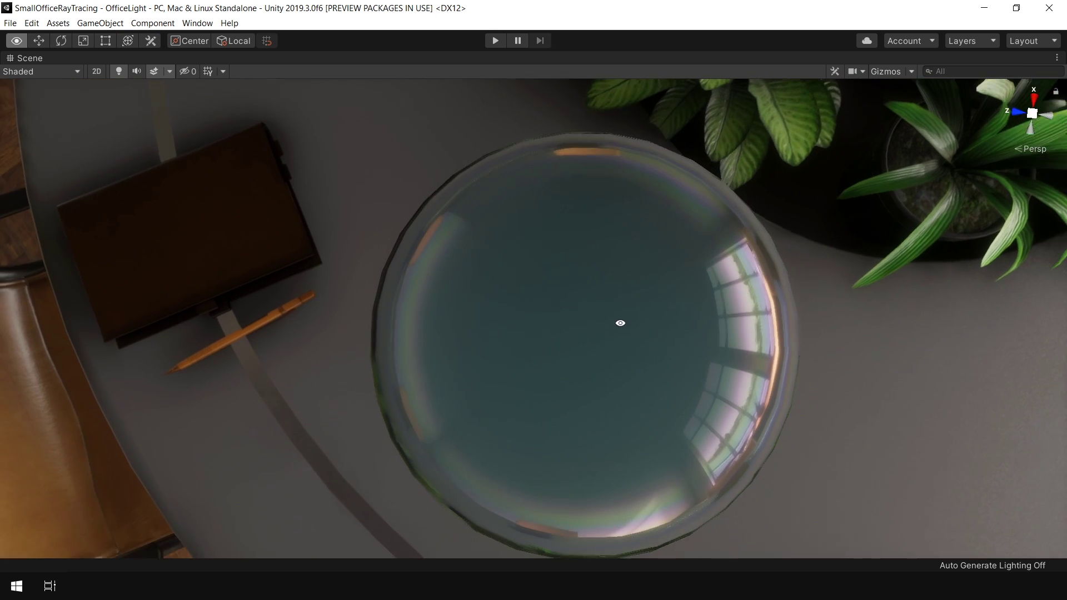
alt+drag(593, 286, 500, 422)
key(shift+space)
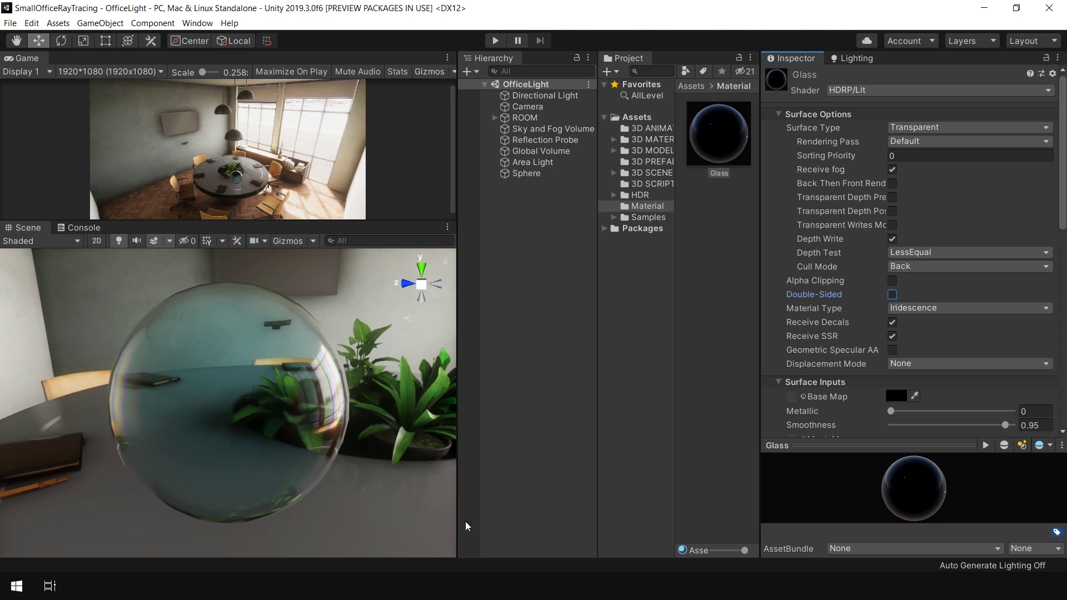
- Make Glass double-sided, toggle Depth Write off and back on, then deselect it
click(893, 295)
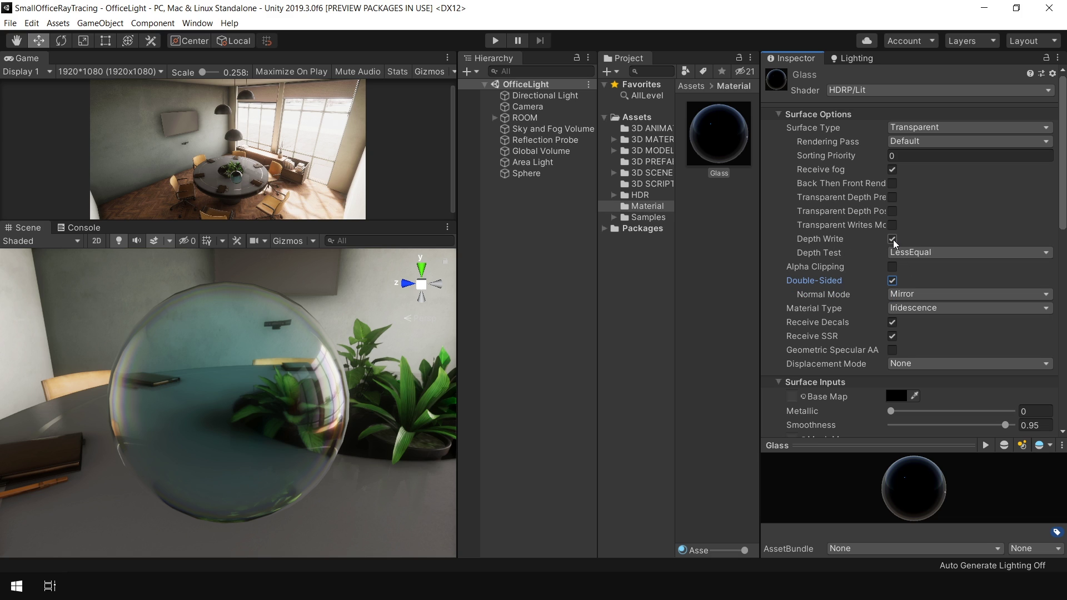
click(893, 240)
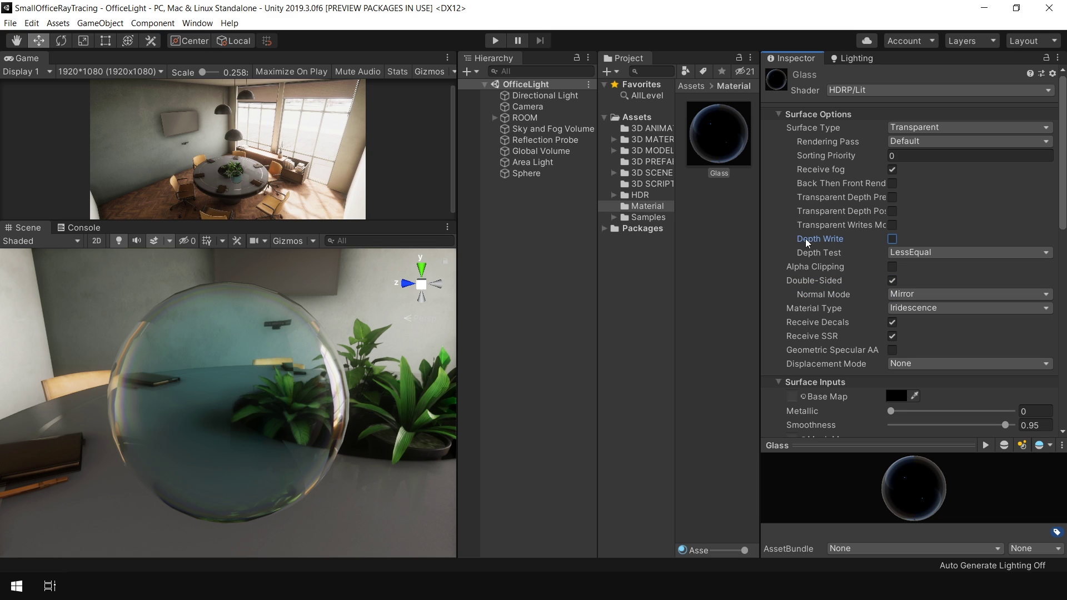
click(892, 239)
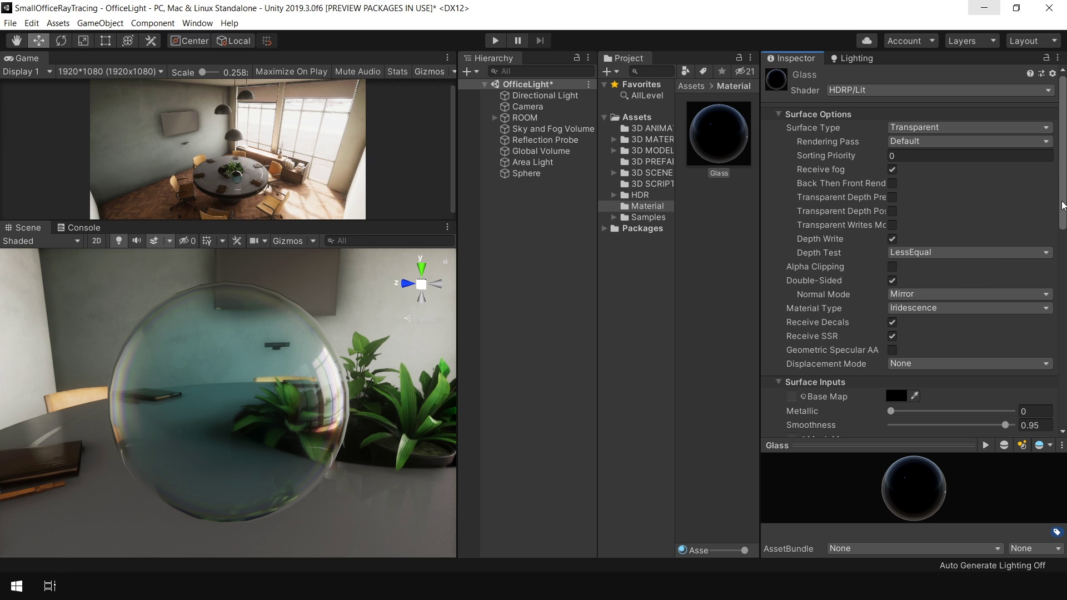
click(514, 310)
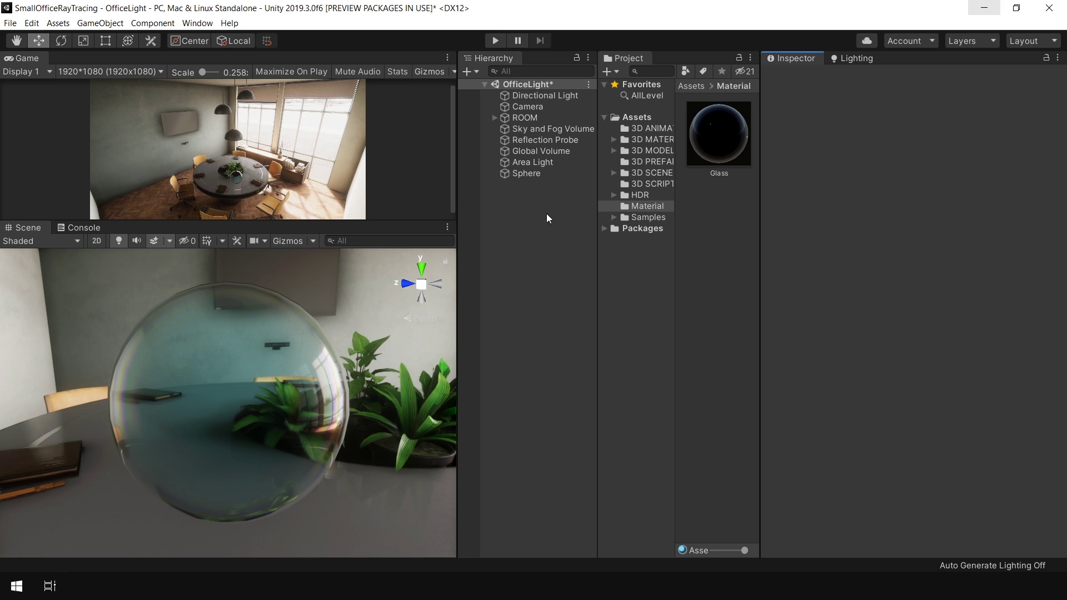
- Add a Screen Space Refraction override to the Global Volume with Screen Weight Distance enabled at 1
click(548, 152)
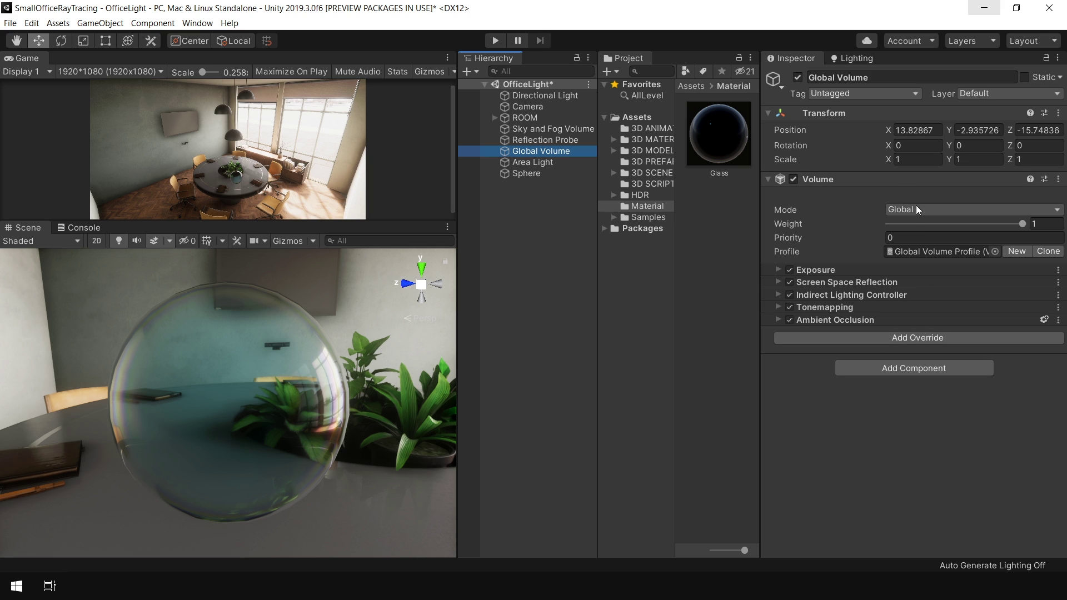
click(929, 338)
text(scr)
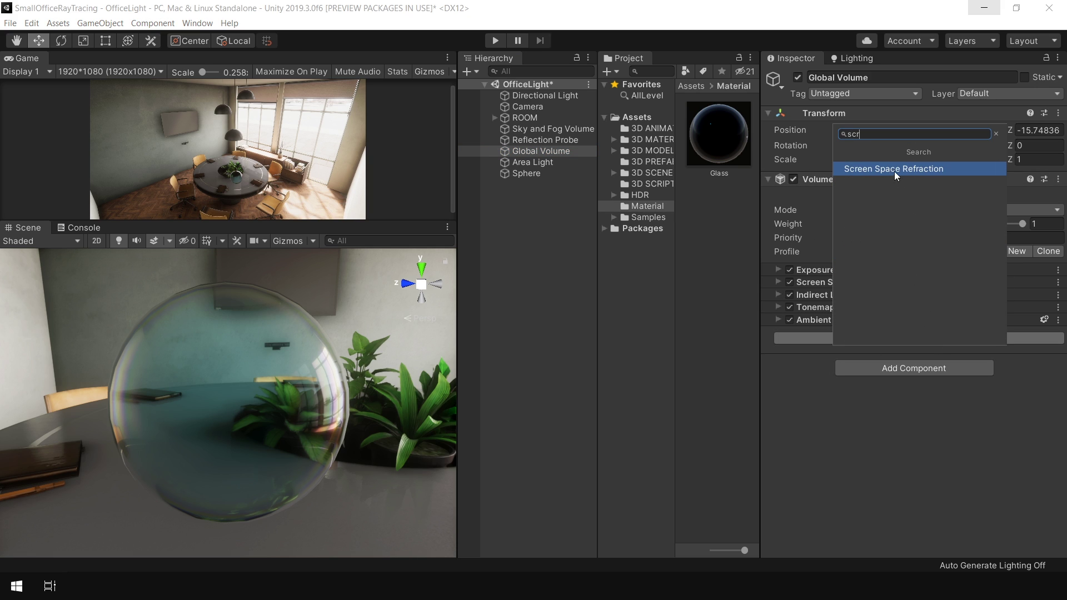
click(908, 170)
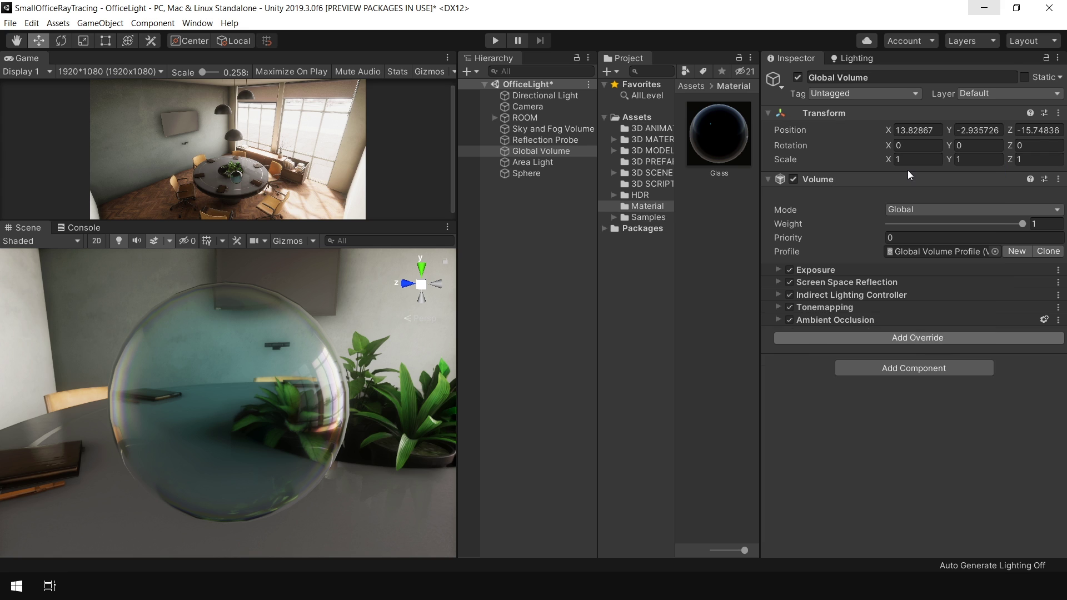
click(779, 345)
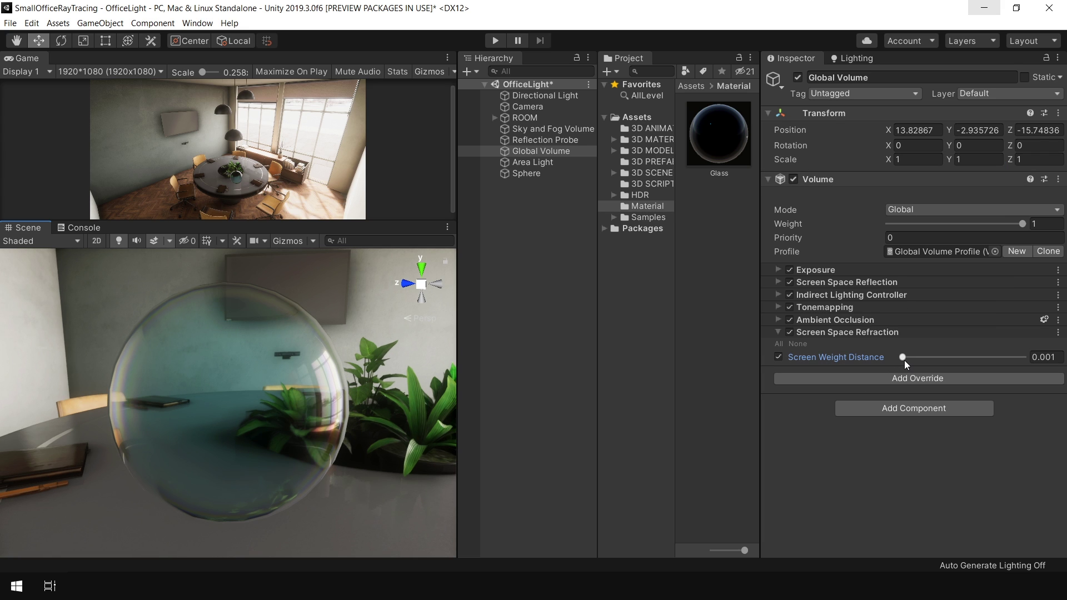
drag(905, 359, 1043, 359)
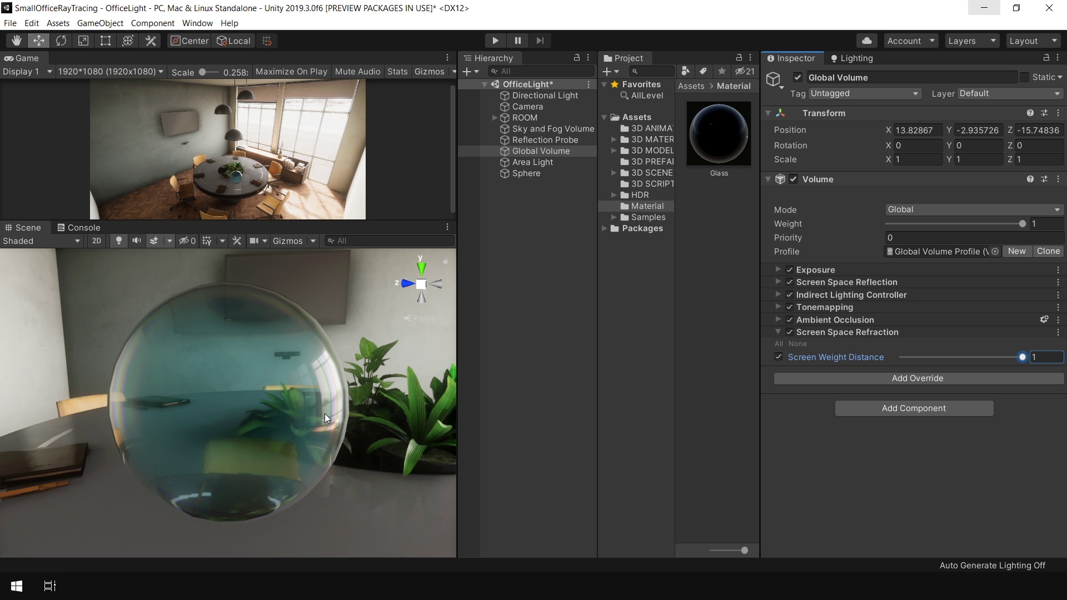
alt+drag(324, 413, 250, 457)
- Check the sphere in a maximized Scene view, then lower Screen Weight Distance to 0.221
key(shift+space)
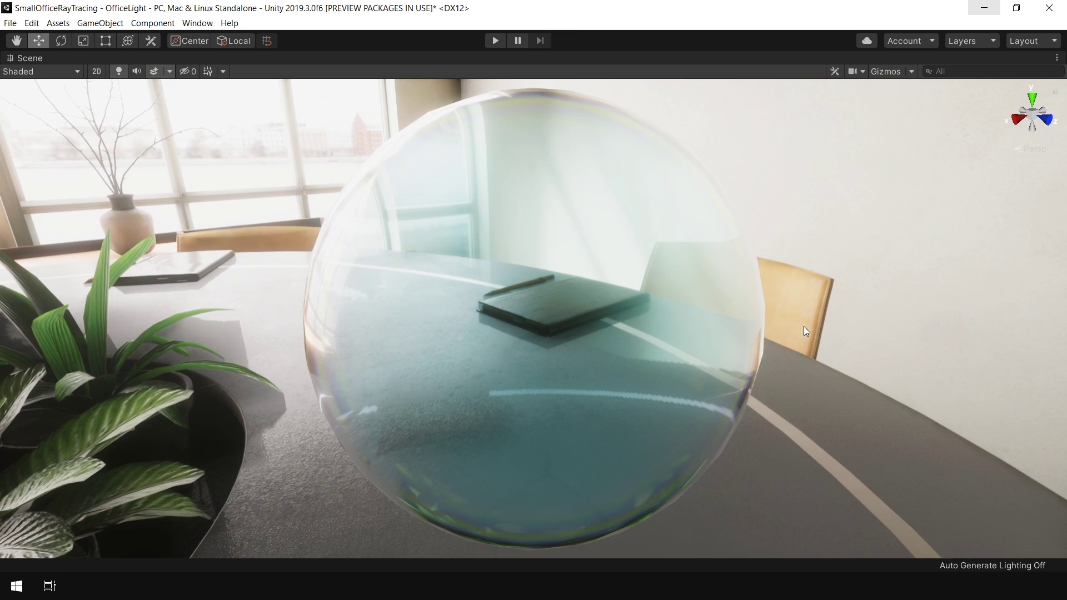
alt+drag(806, 331, 635, 463)
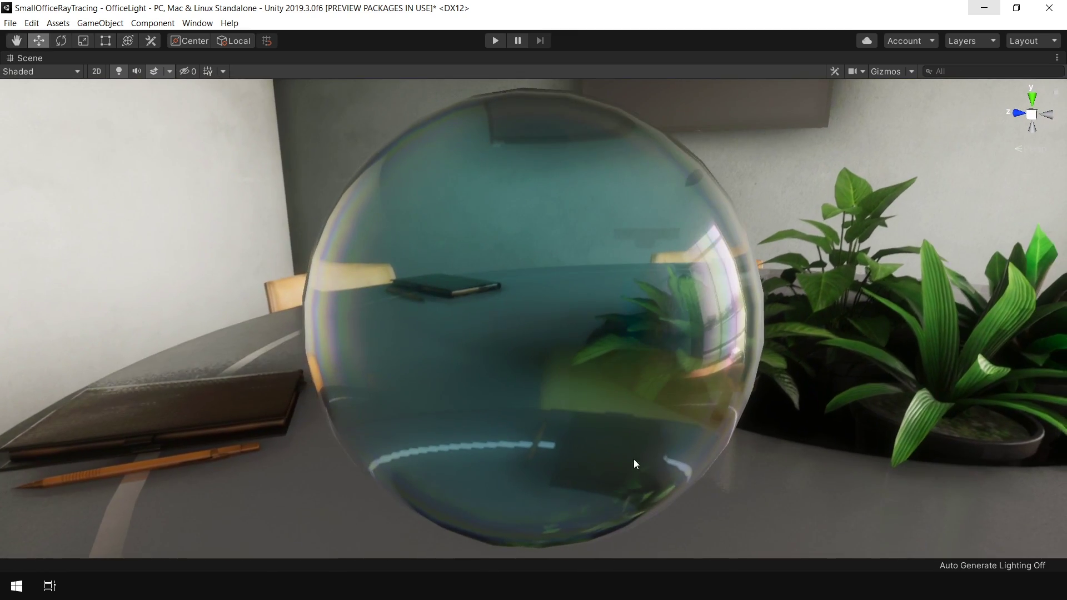
key(shift+space)
drag(1003, 358, 1064, 372)
click(526, 389)
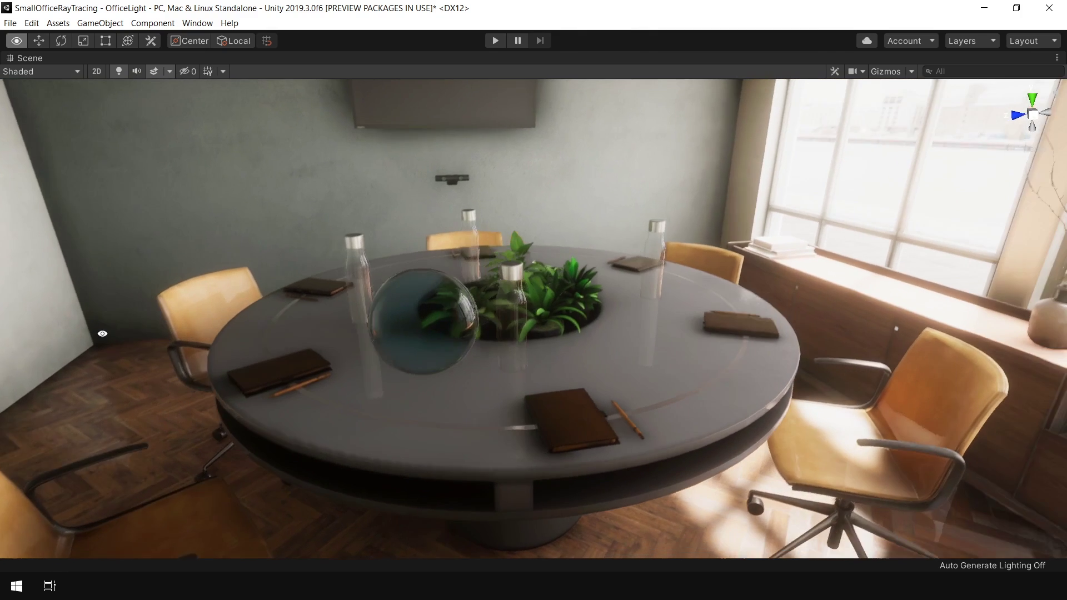
- Orbit and zoom around the meeting table to inspect the glass sphere
alt+drag(102, 333, 195, 325)
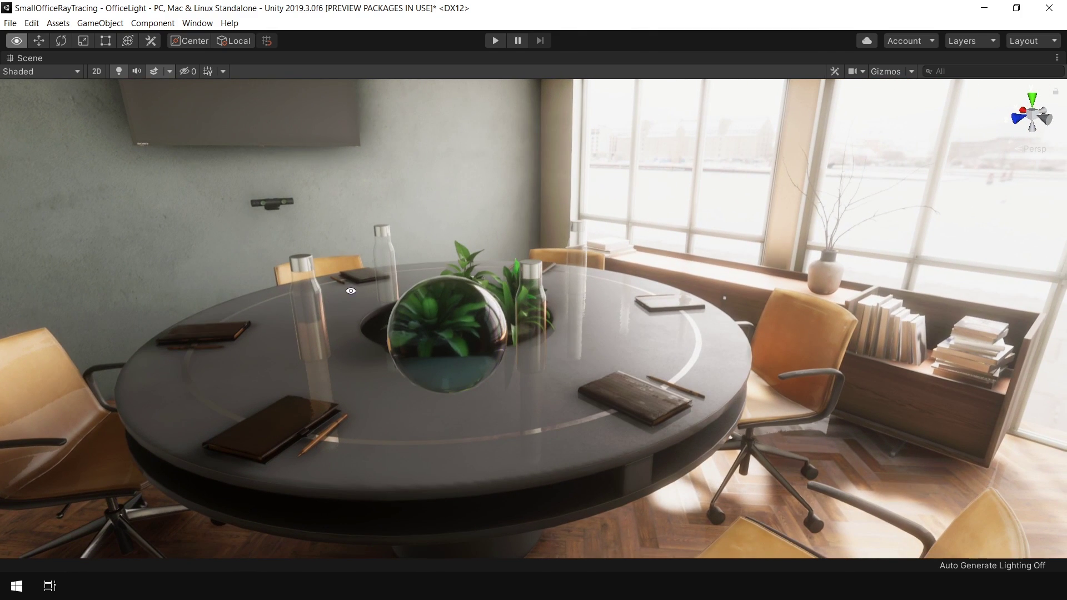
alt+drag(387, 278, 302, 235)
alt+right_drag(302, 235, 822, 489)
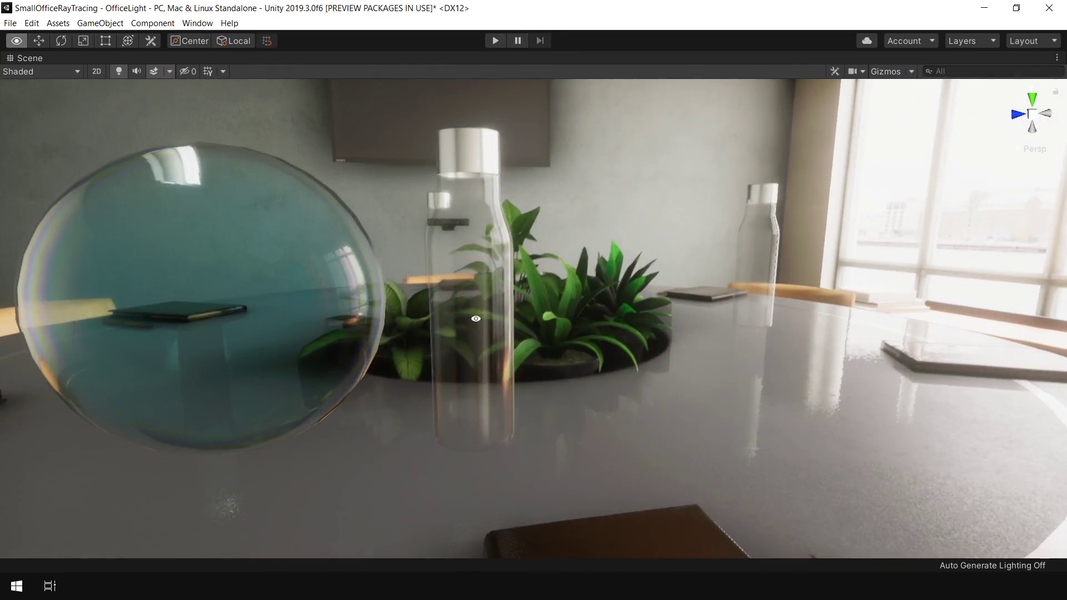
alt+drag(474, 317, 652, 176)
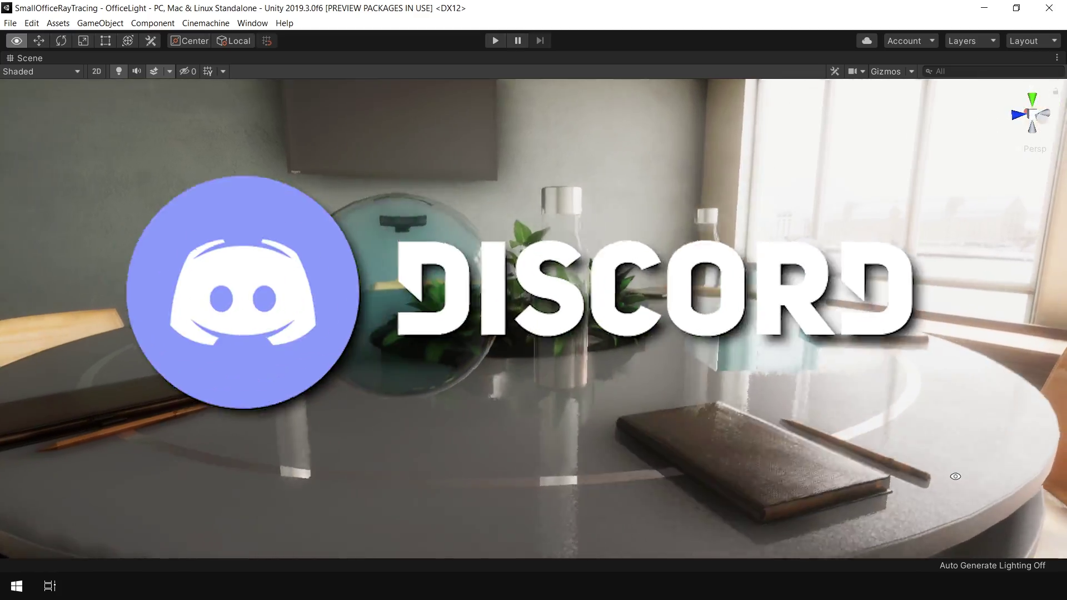
alt+drag(695, 478, 375, 478)
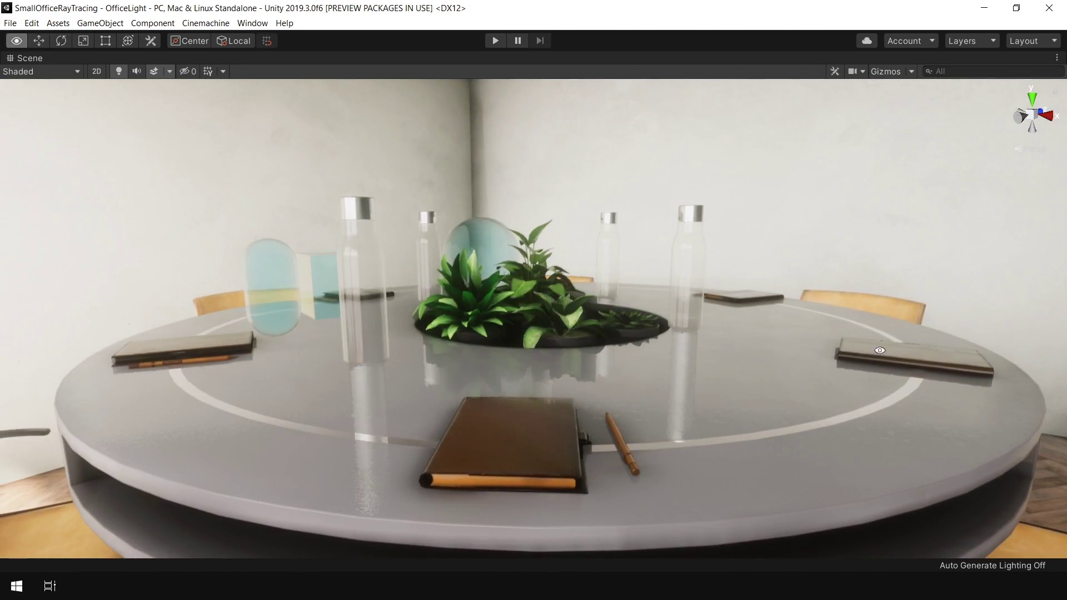